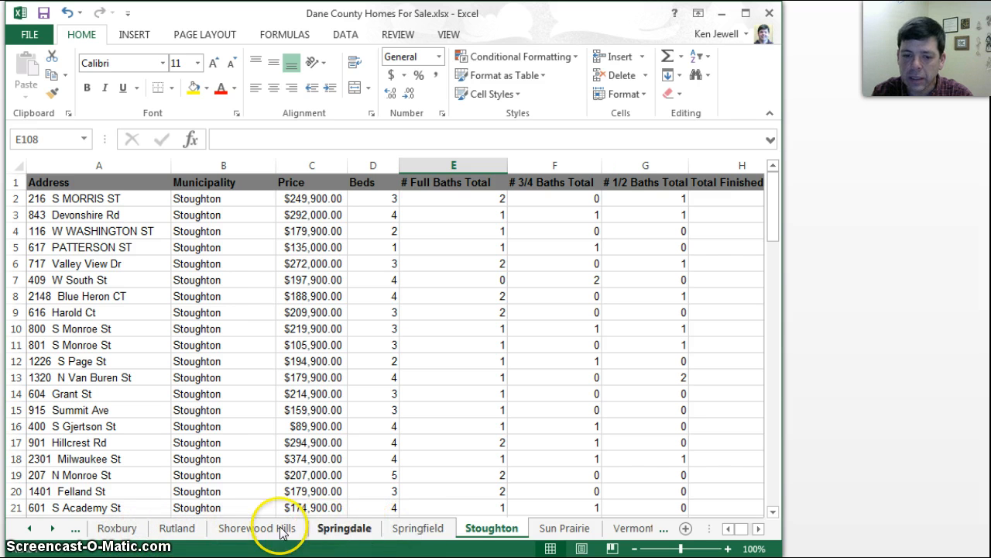
Open the Madison sheet and select the last five home prices, C847:C851
click(27, 530)
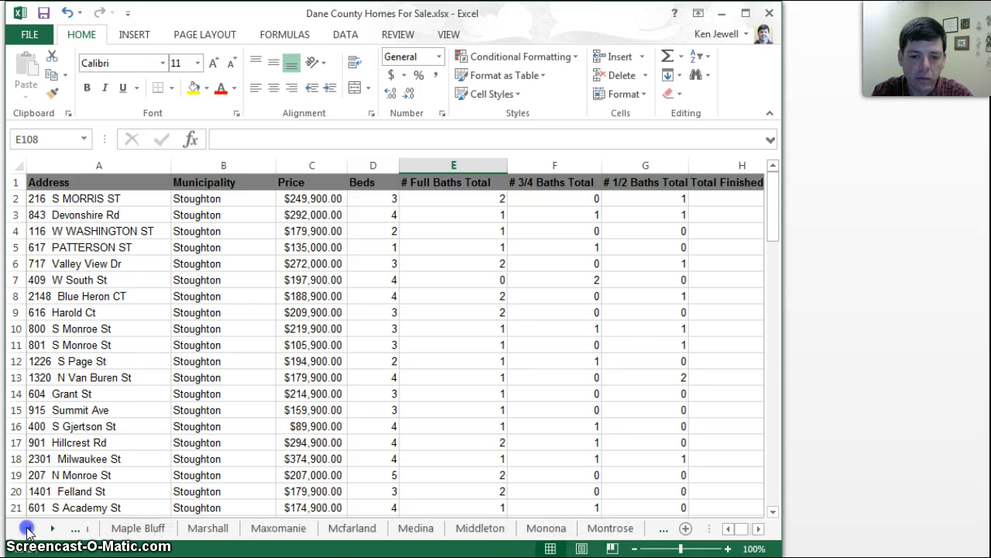
click(244, 530)
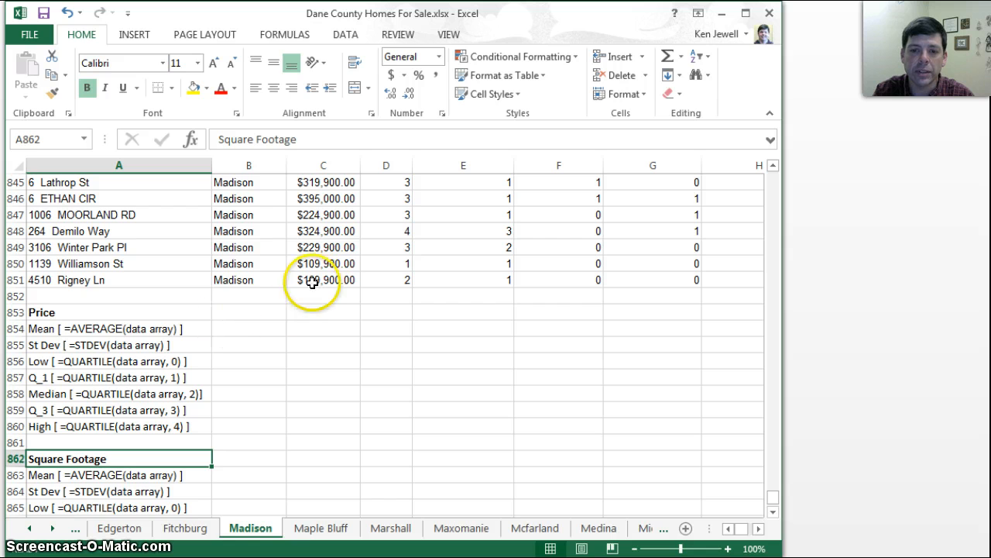
drag(316, 280, 320, 211)
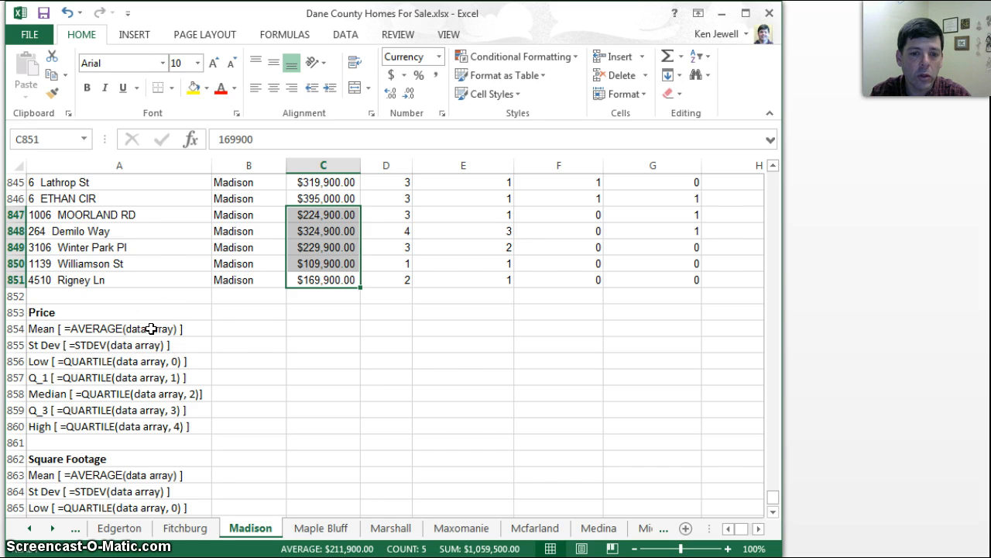
Enter the formula =AVERAGE(C2:C851) in B854 to compute the mean price
click(235, 329)
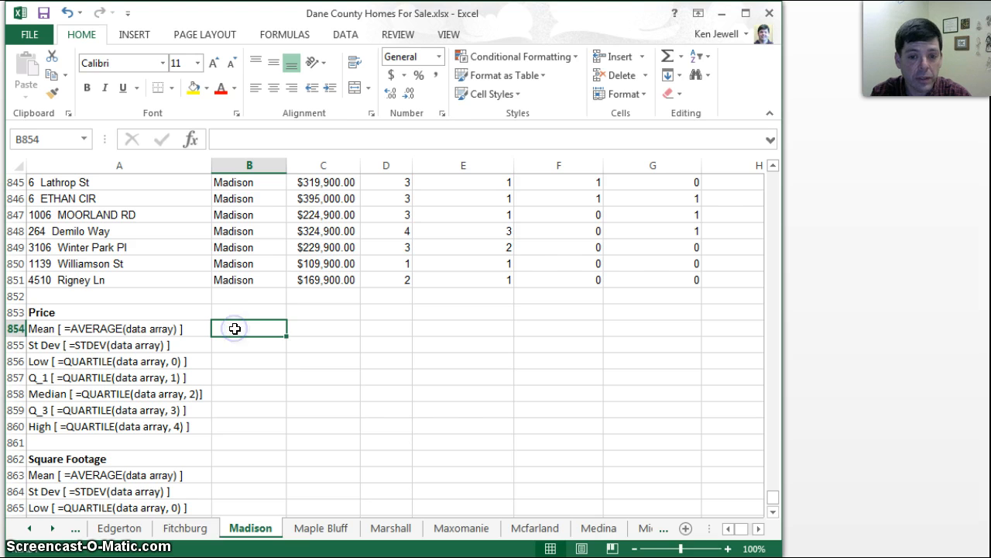
click(226, 329)
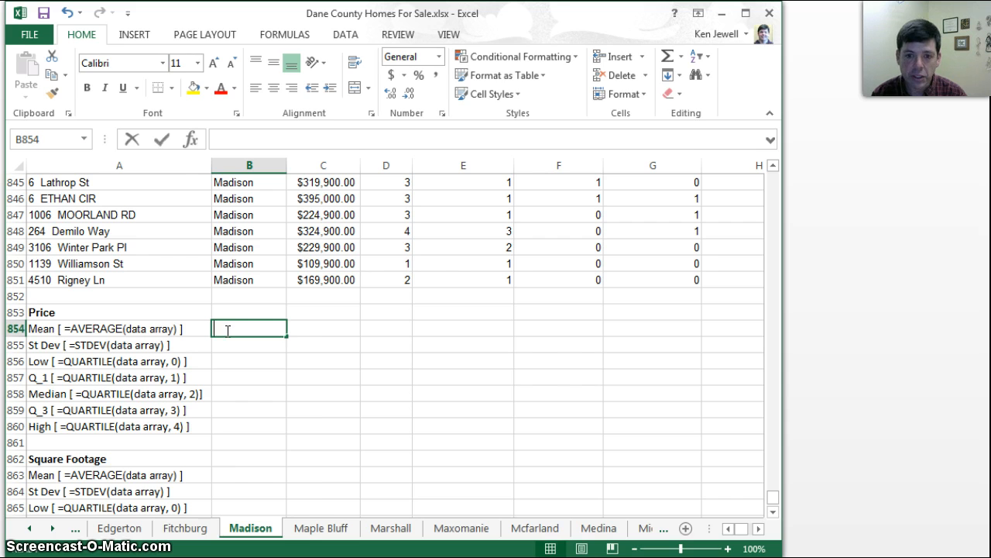
text(=AV)
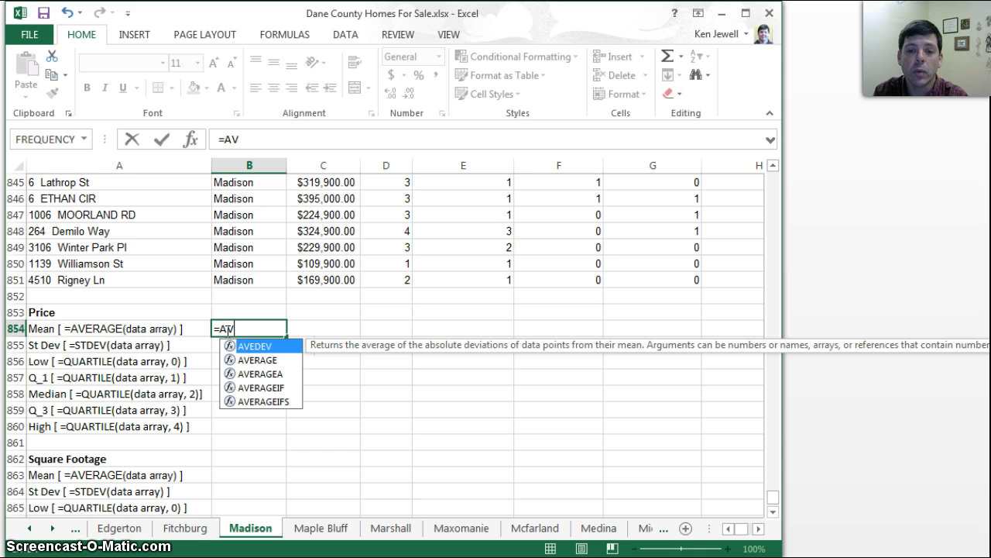
click(253, 362)
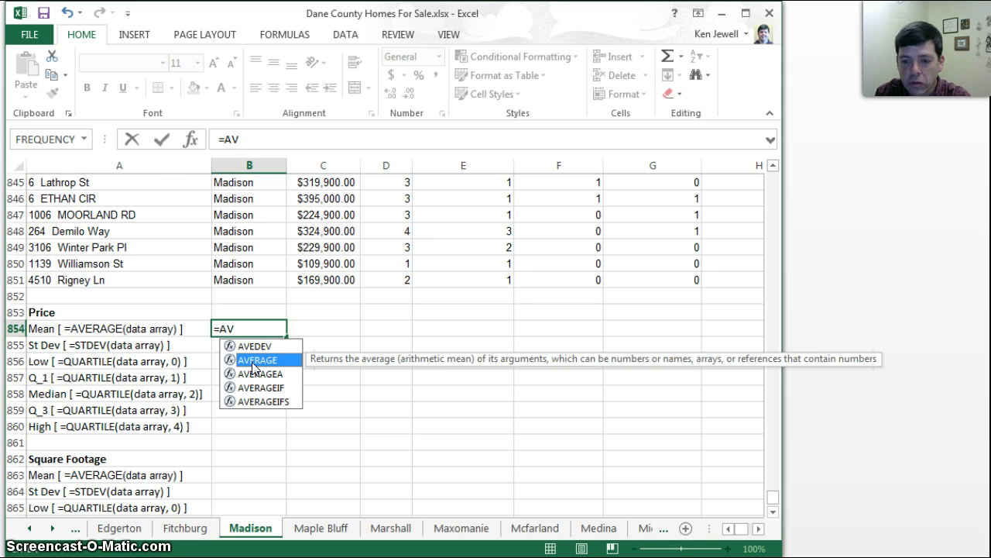
double_click(252, 362)
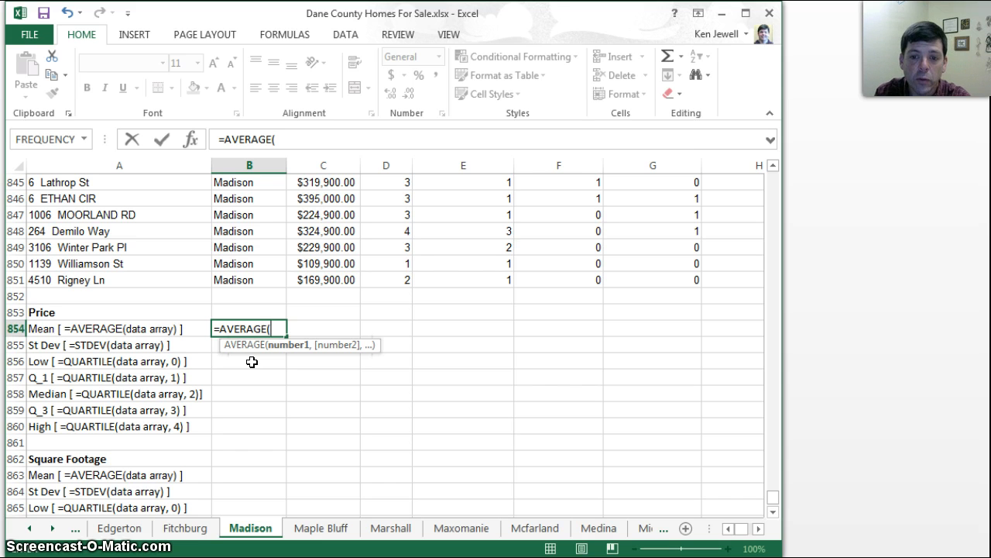
click(311, 277)
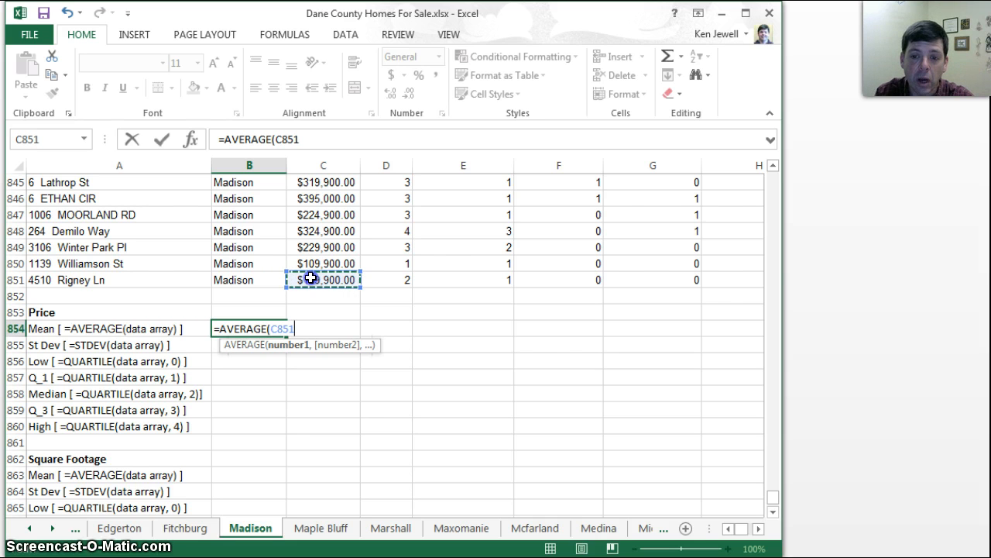
drag(310, 278, 314, 219)
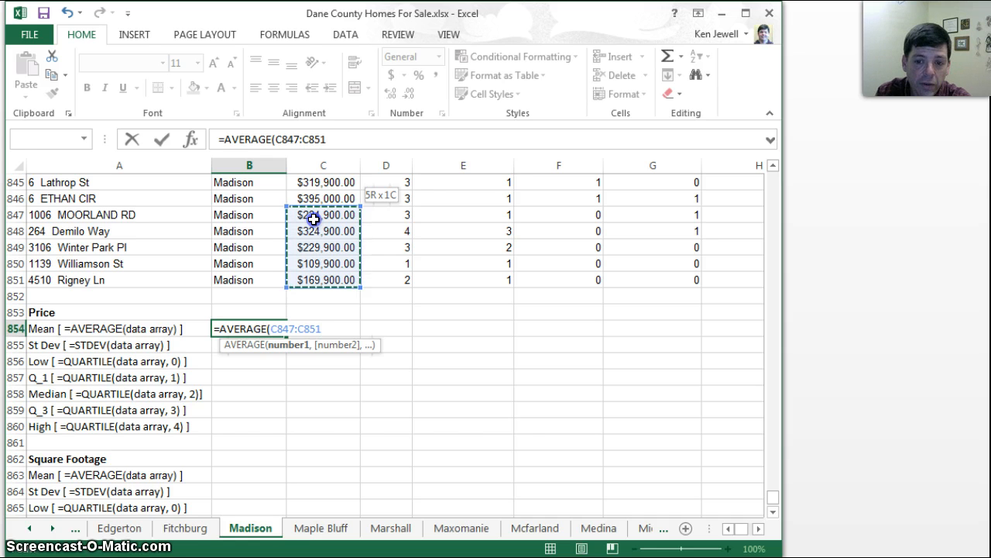
drag(313, 219, 321, 194)
drag(769, 186, 764, 500)
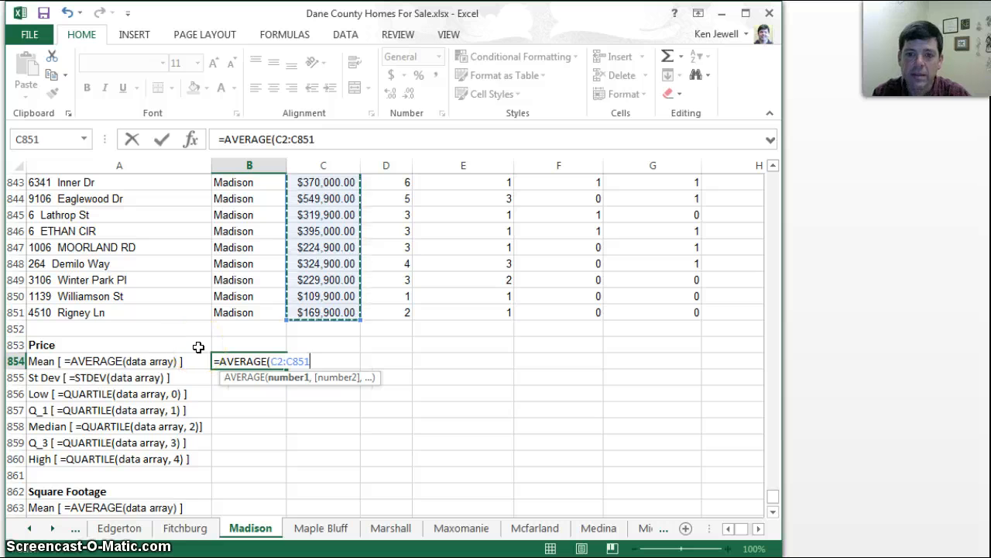
text())
key(Return)
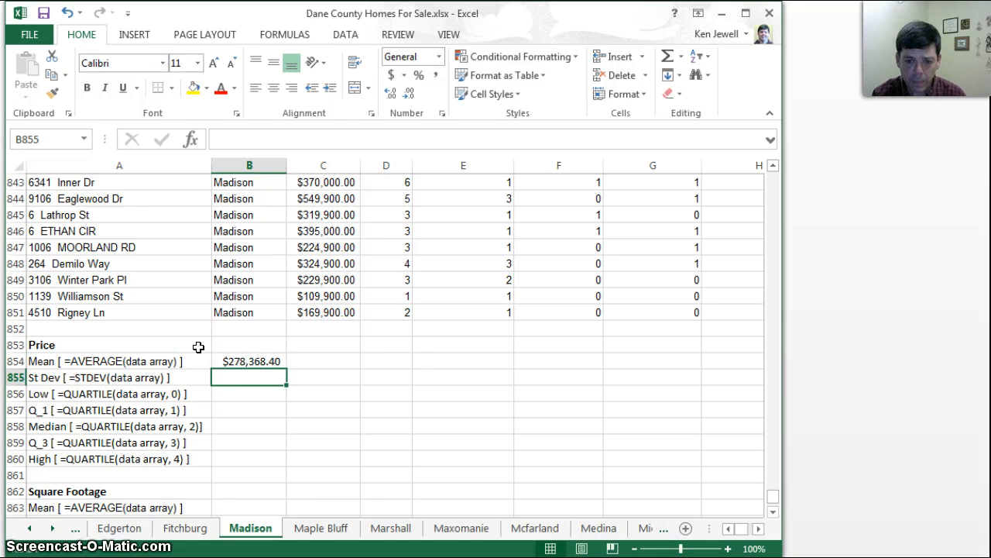
Change the number format of the mean price cell B854 to Number
click(251, 361)
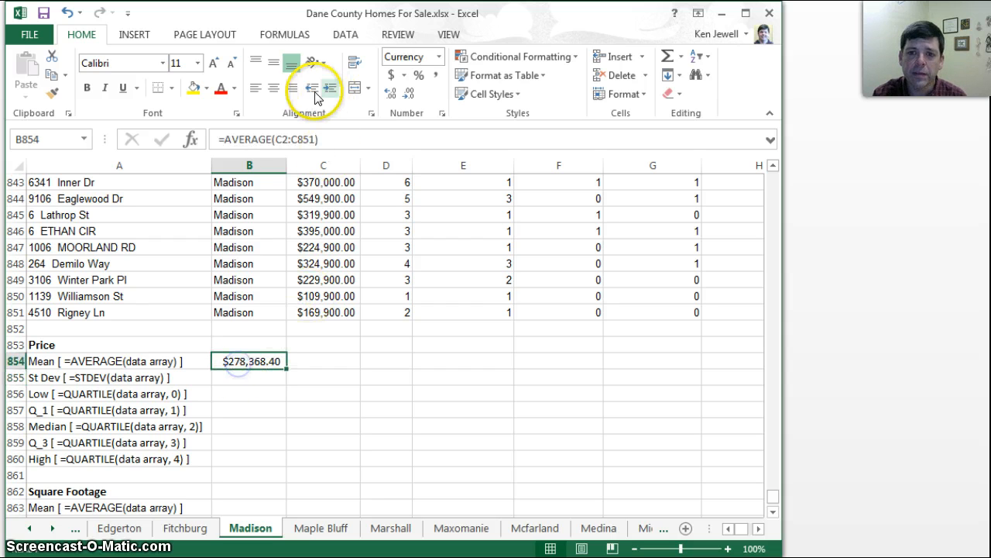
click(438, 58)
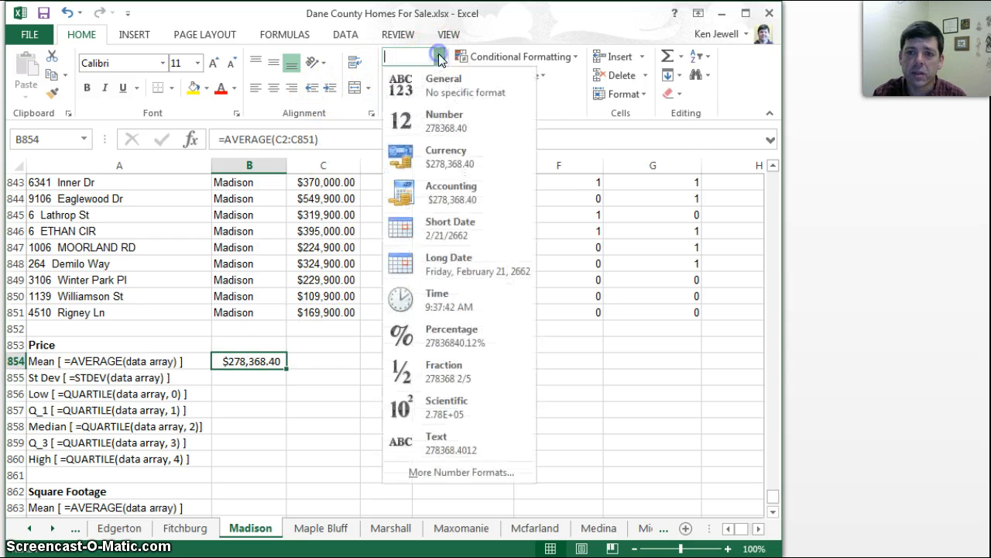
click(442, 112)
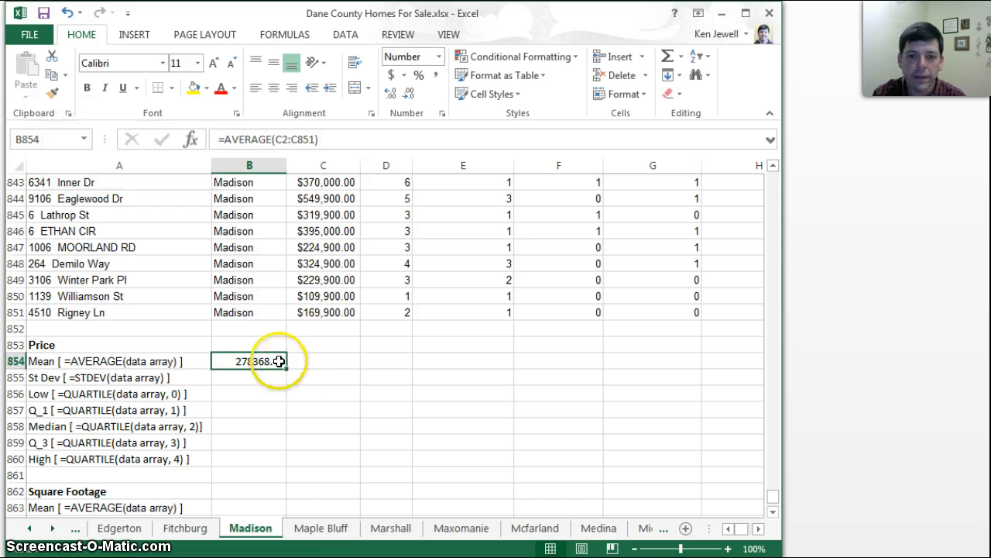
Copy the mean formula from B854 into the St Dev cell B855
click(51, 74)
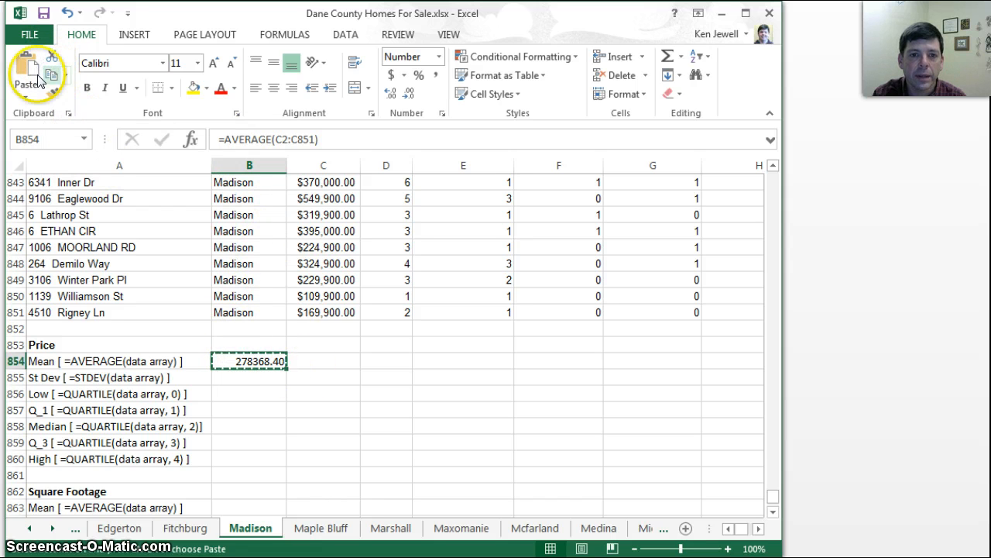
click(241, 378)
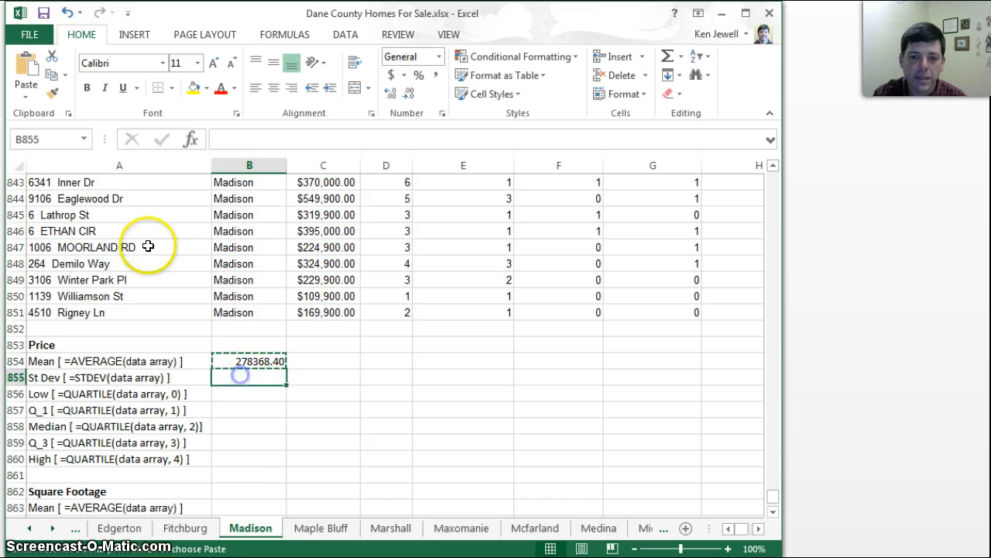
click(32, 76)
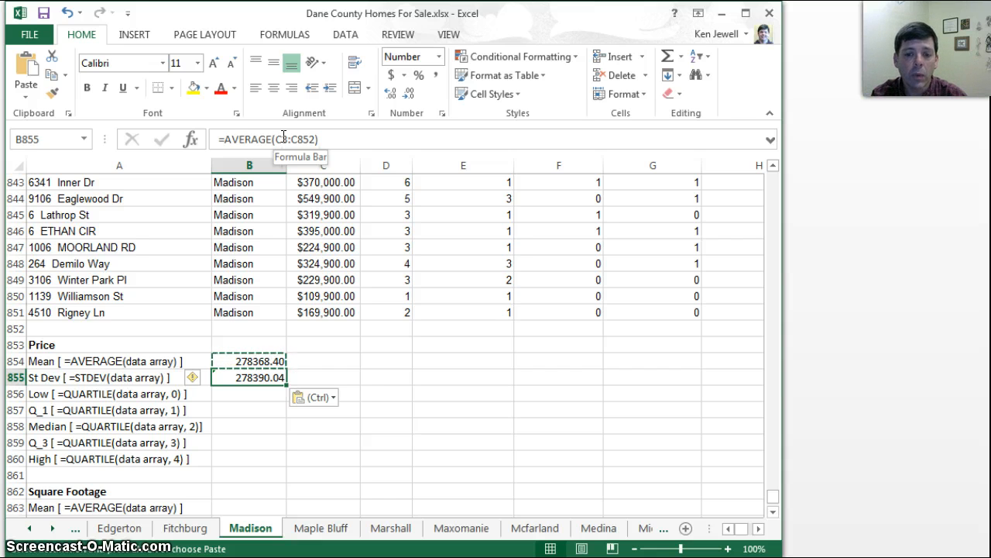
Make the range in the B854 mean formula absolute so it reads =AVERAGE($C$2:$C$851)
click(258, 361)
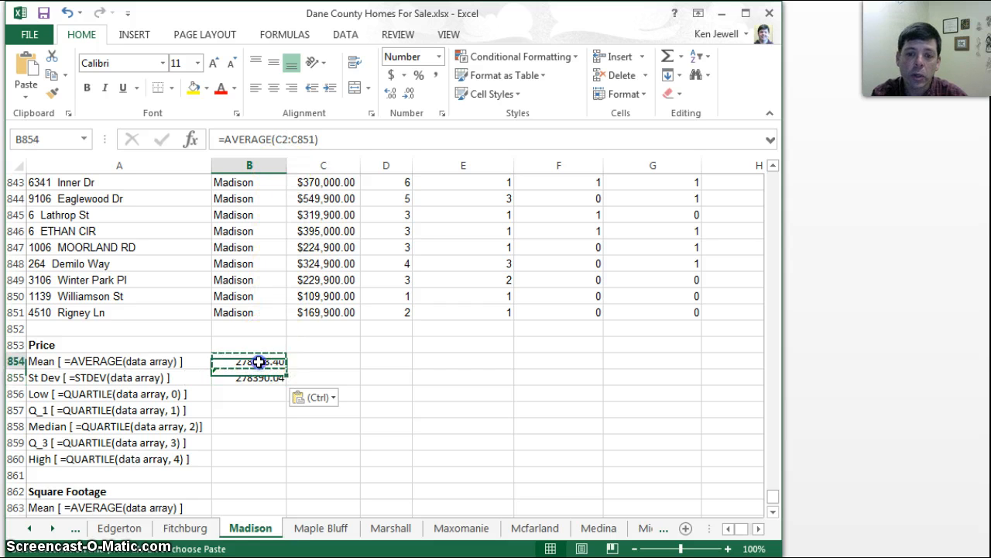
click(283, 138)
drag(277, 138, 322, 137)
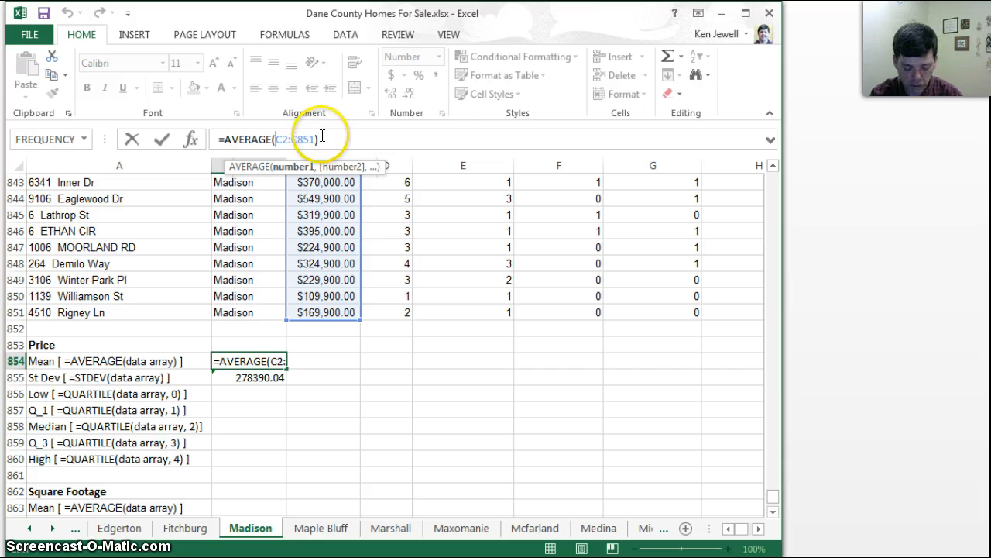
click(276, 139)
text($)
key(Right)
text($)
click(330, 138)
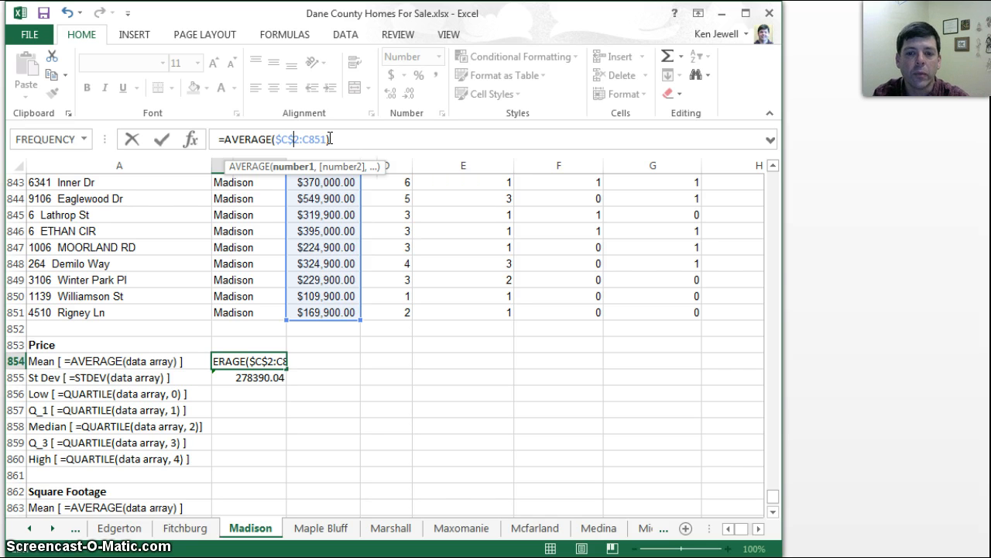
click(305, 139)
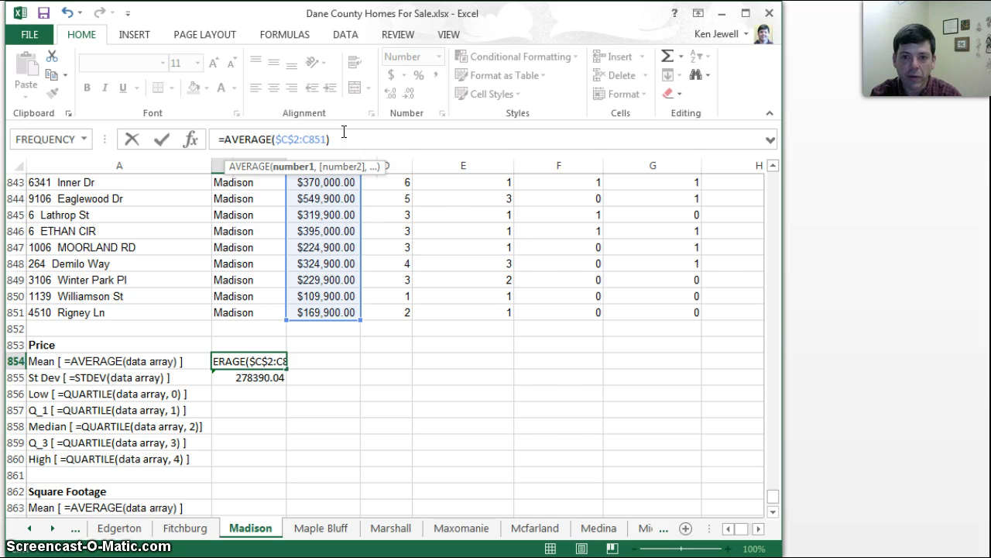
key(F4)
key(F4)
key(F4)
key(F4)
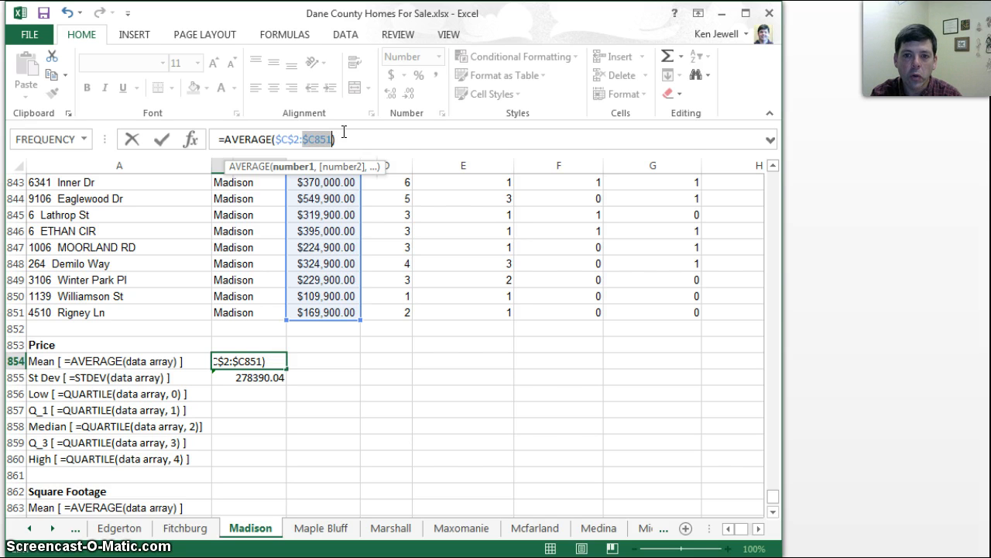
key(F4)
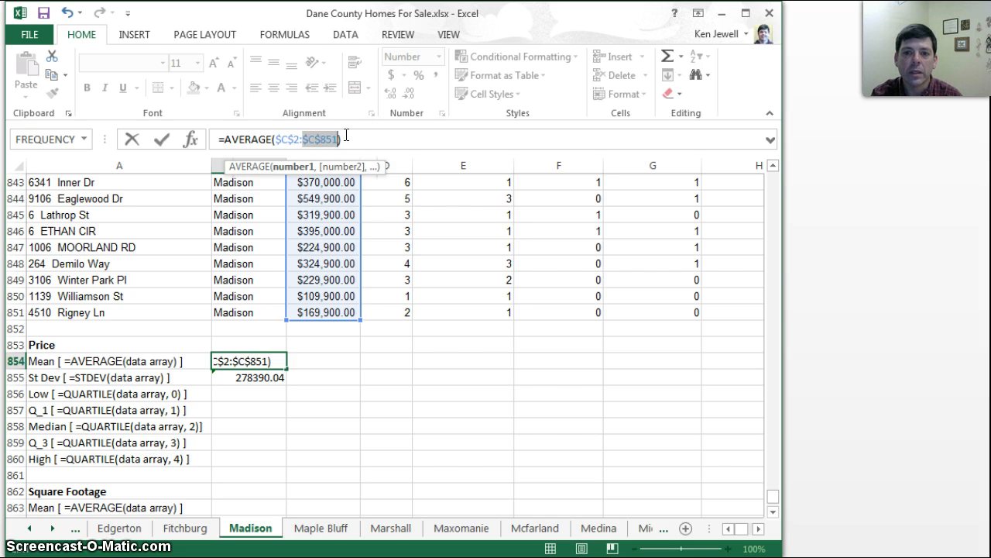
key(Return)
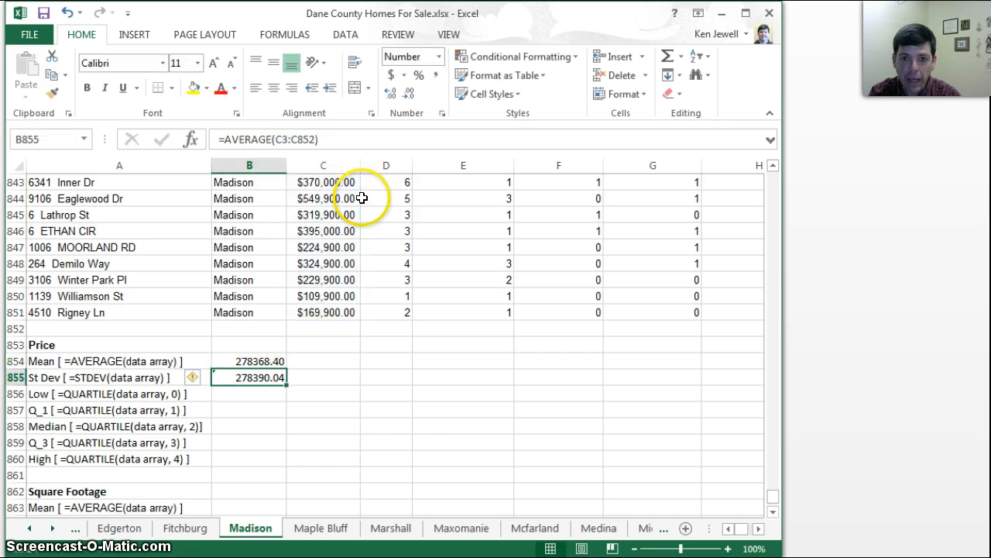
Copy the absolute-reference mean formula from B854 into the St Dev and Low cells, B855:B856
click(251, 361)
key(ctrl+c)
click(267, 374)
drag(267, 374, 269, 389)
key(ctrl+v)
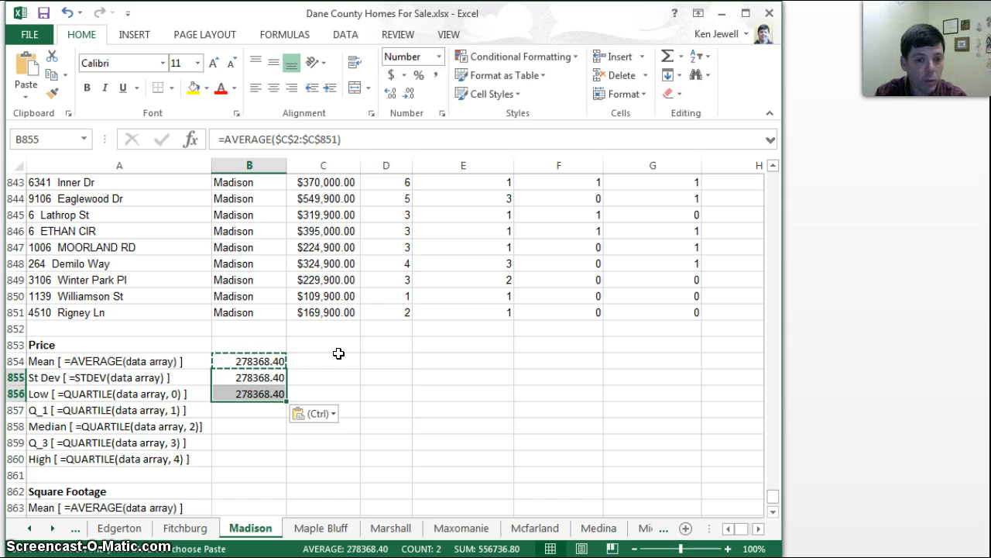
Replace AVERAGE with STDEV in the B855 formula, using the range $C$2:$C$851
click(249, 376)
drag(271, 138, 226, 140)
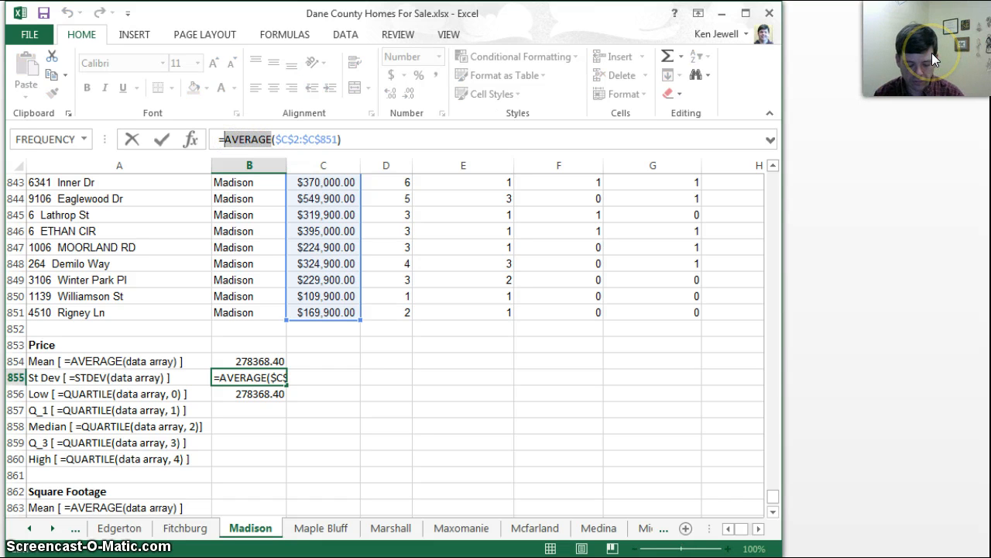
text(ST)
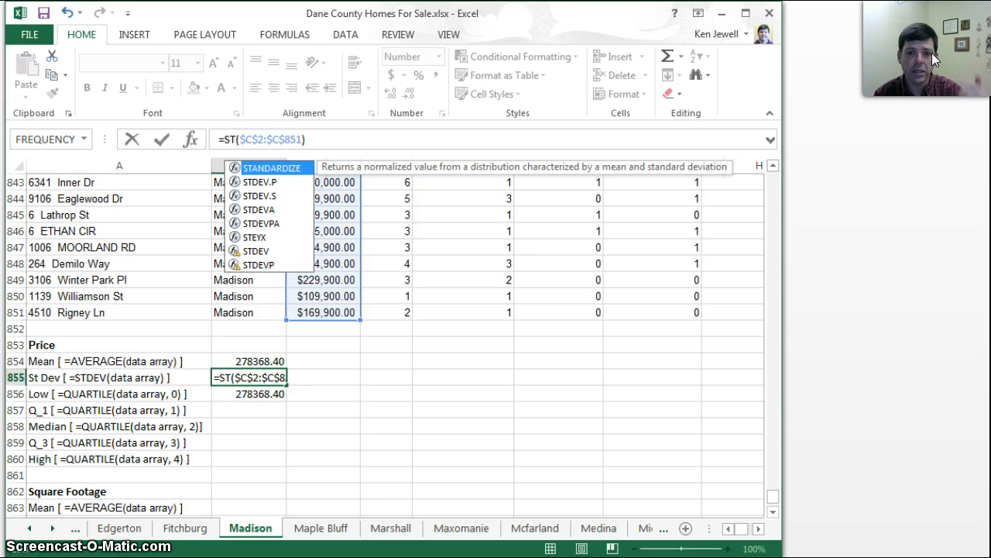
double_click(258, 251)
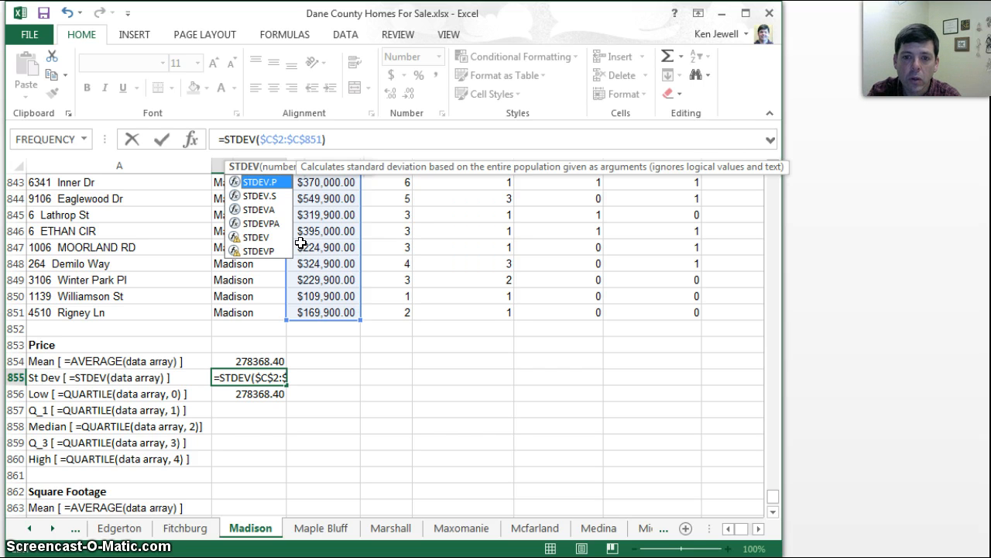
key(Return)
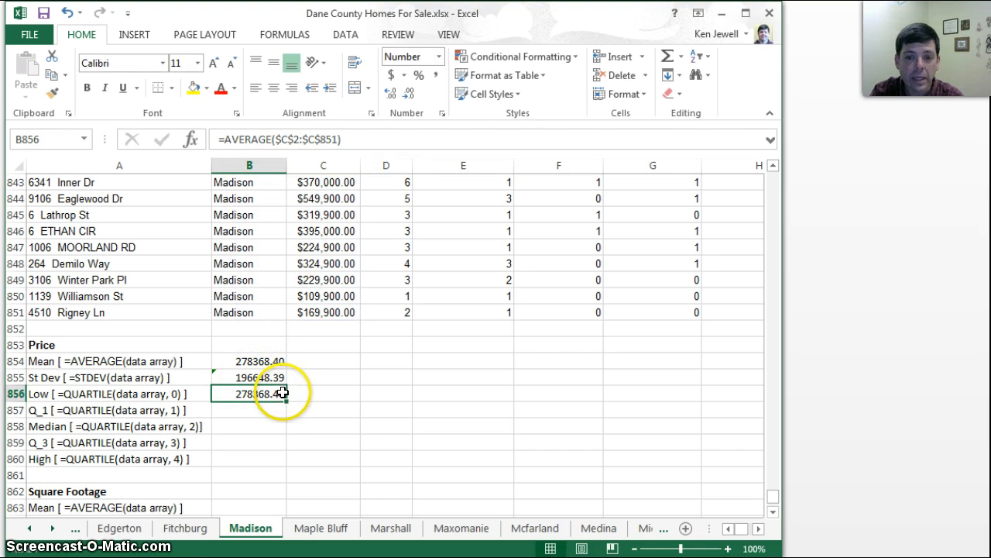
click(264, 378)
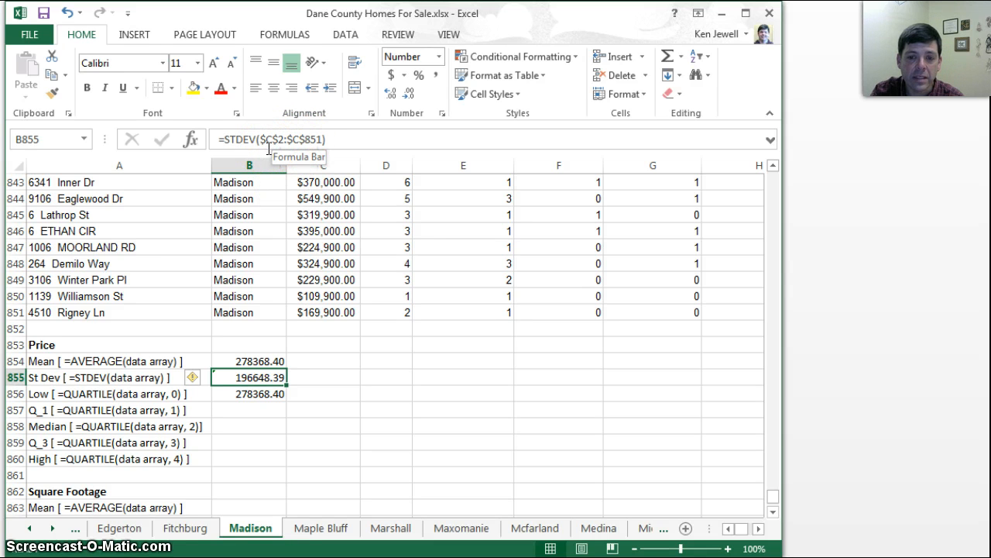
Change the Low formula in B856 to =QUARTILE($C$2:$C$851,0), replacing AVERAGE and adding the minimum-value argument
click(261, 392)
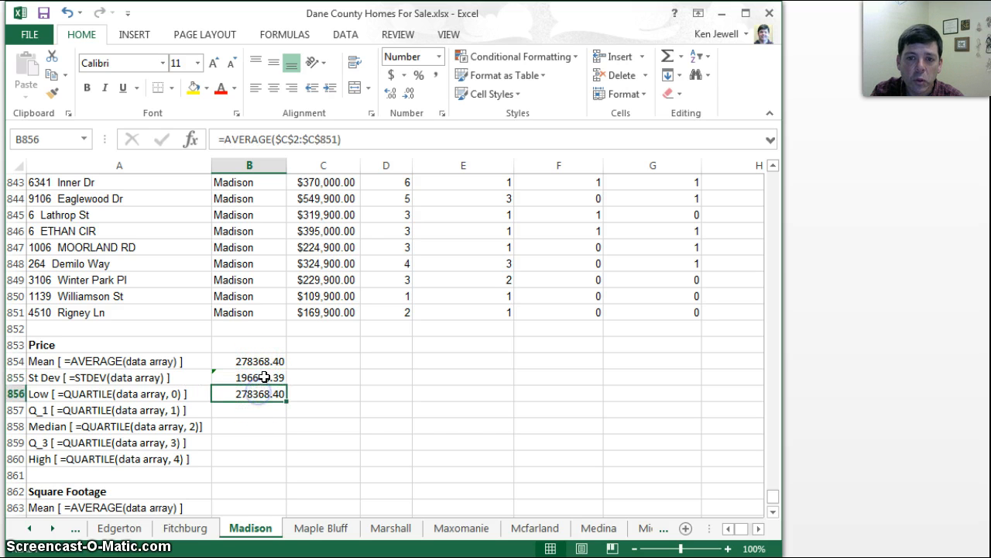
click(270, 139)
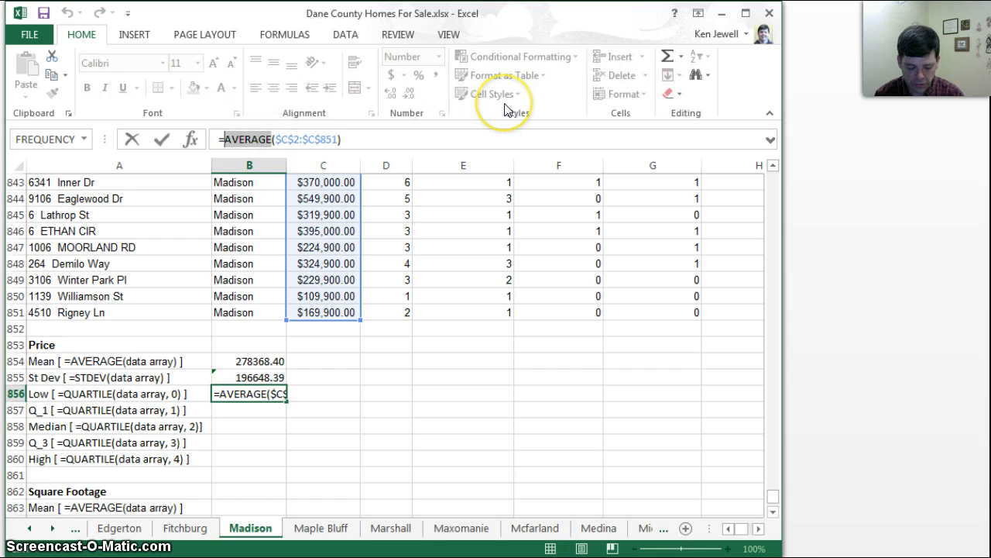
text(QU)
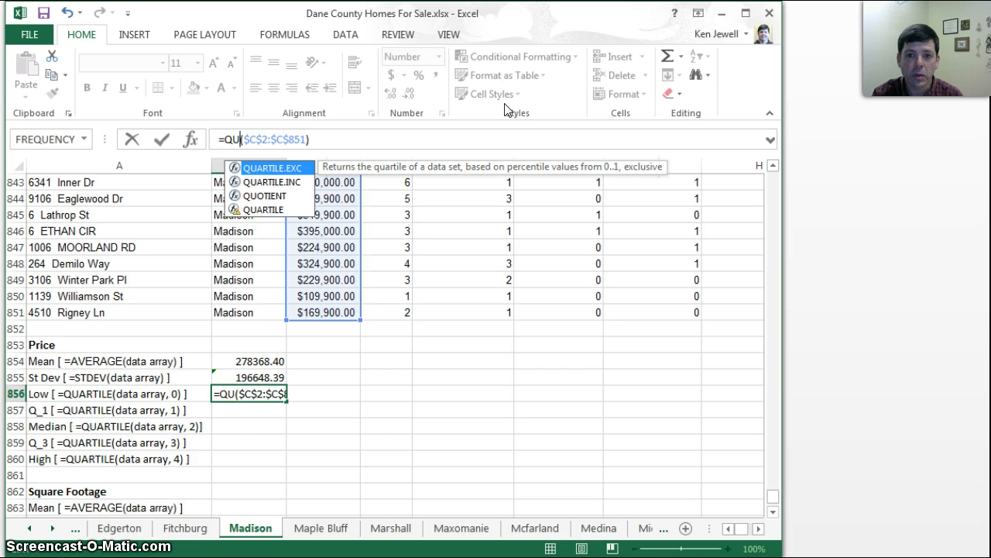
click(269, 214)
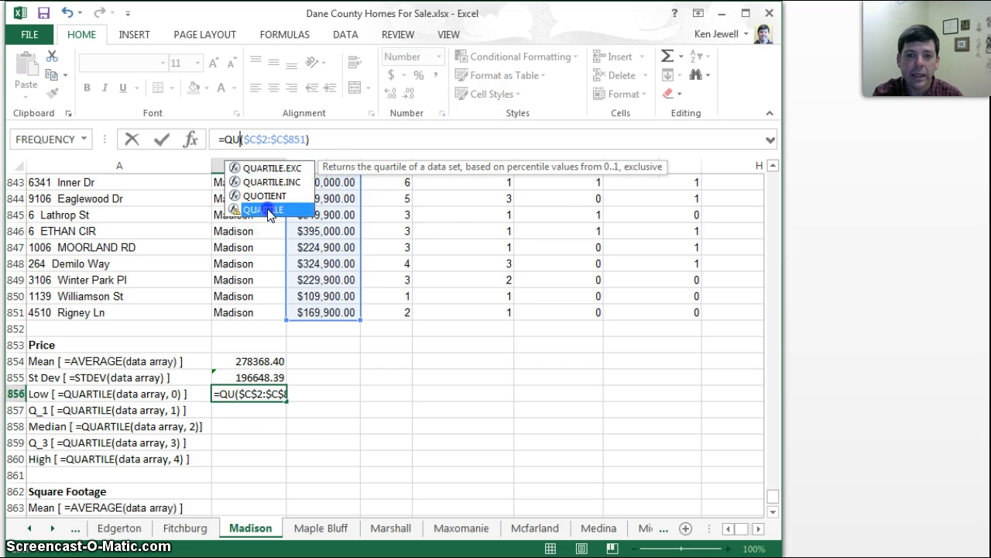
double_click(268, 211)
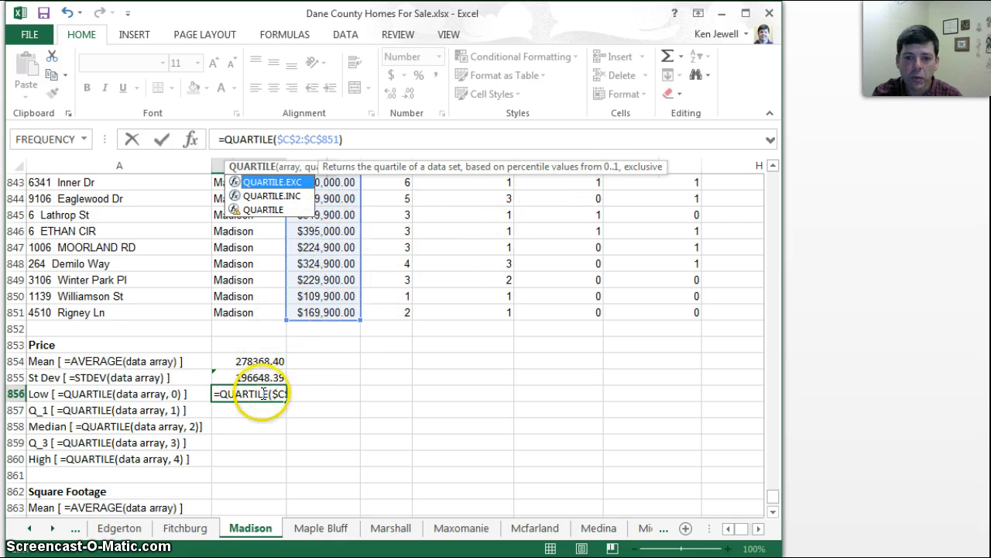
click(336, 138)
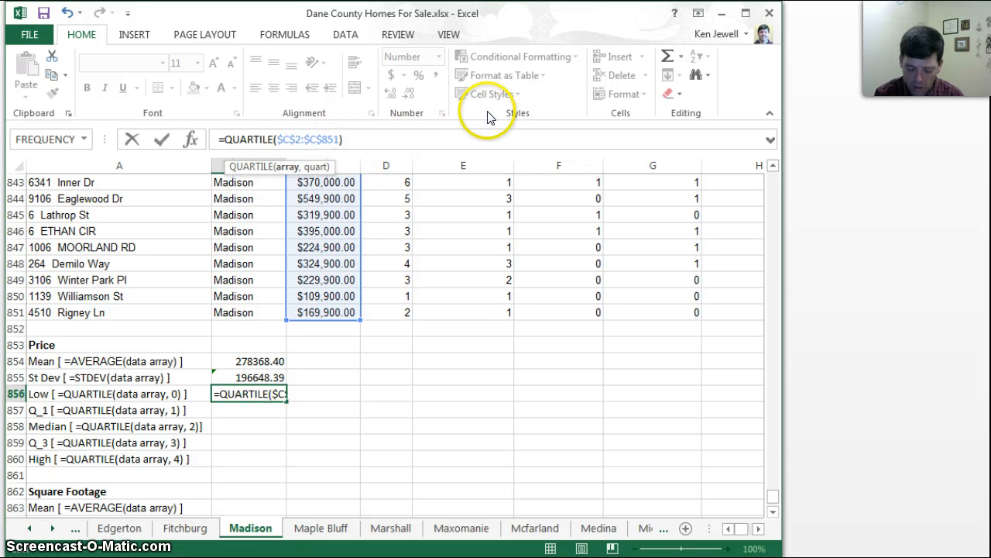
text(,)
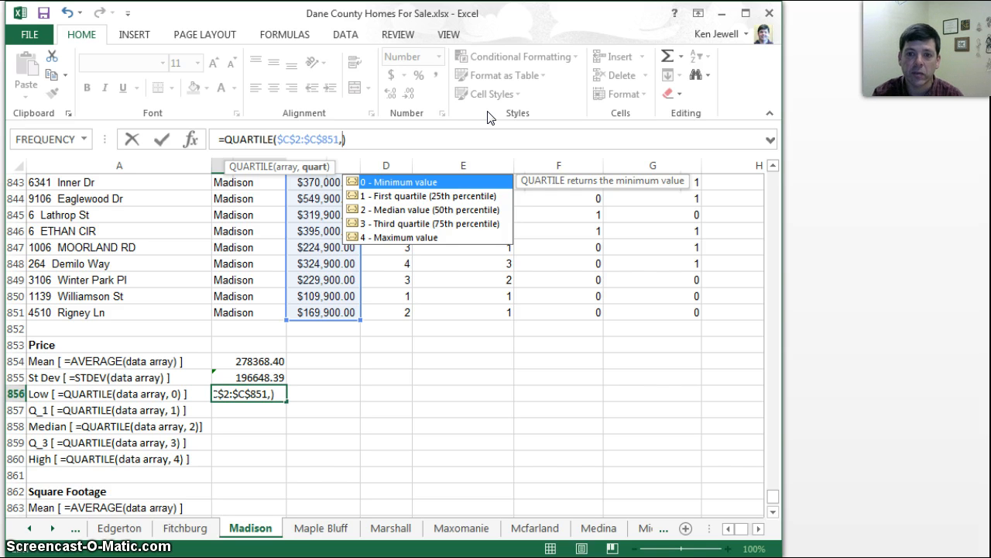
click(416, 186)
double_click(430, 184)
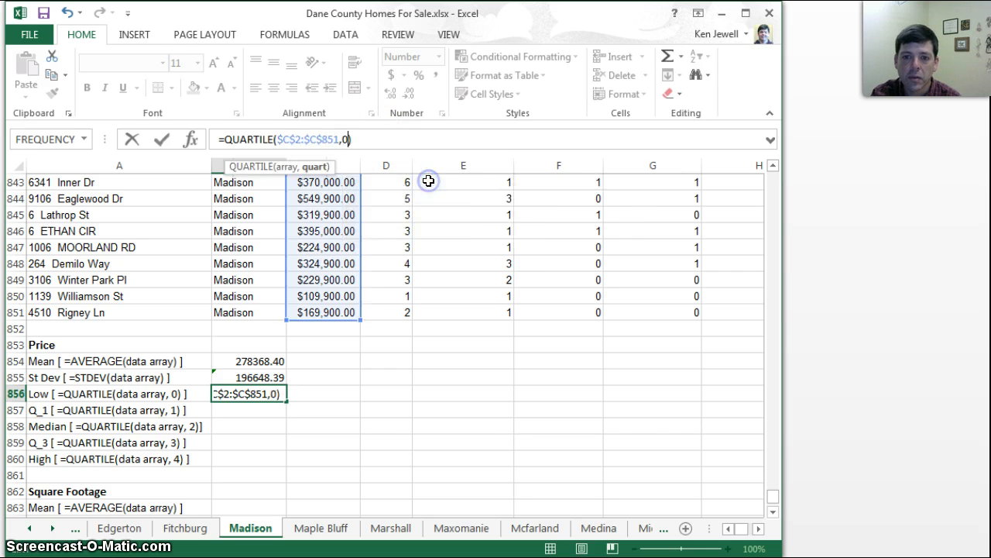
text())
key(Return)
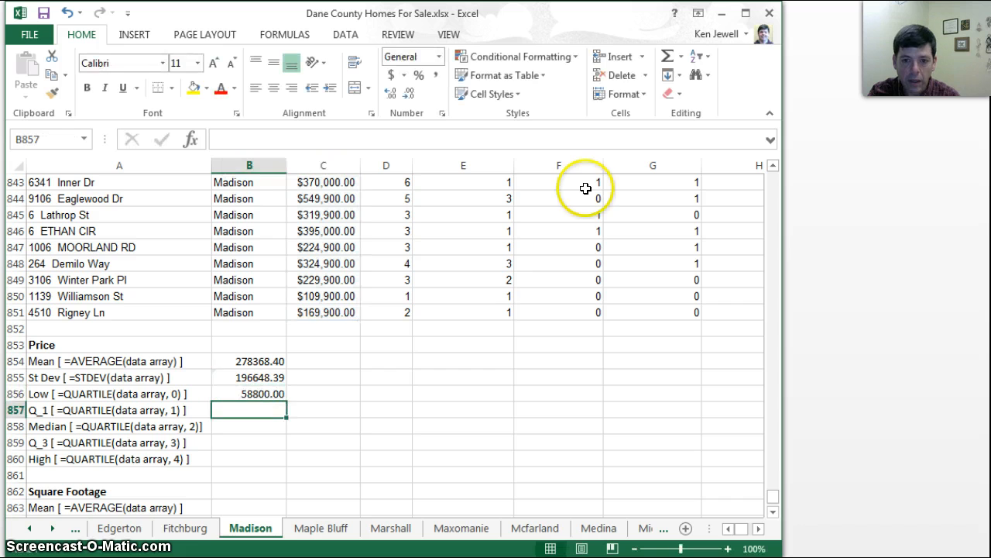
Copy the Low formula from B856 into the Q_1, Median, Q_3 and High cells, B857:B860
click(277, 393)
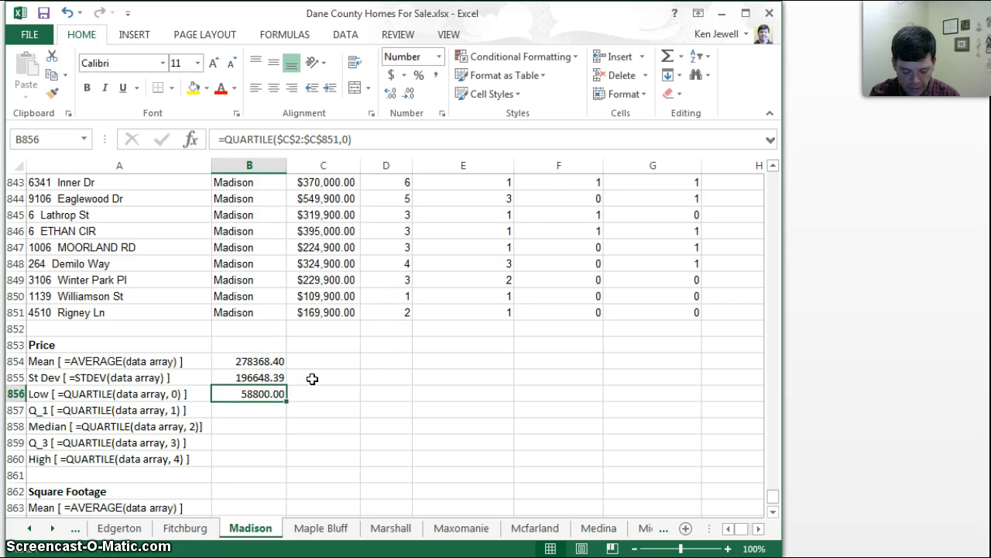
key(ctrl+c)
drag(265, 406, 270, 450)
key(ctrl+v)
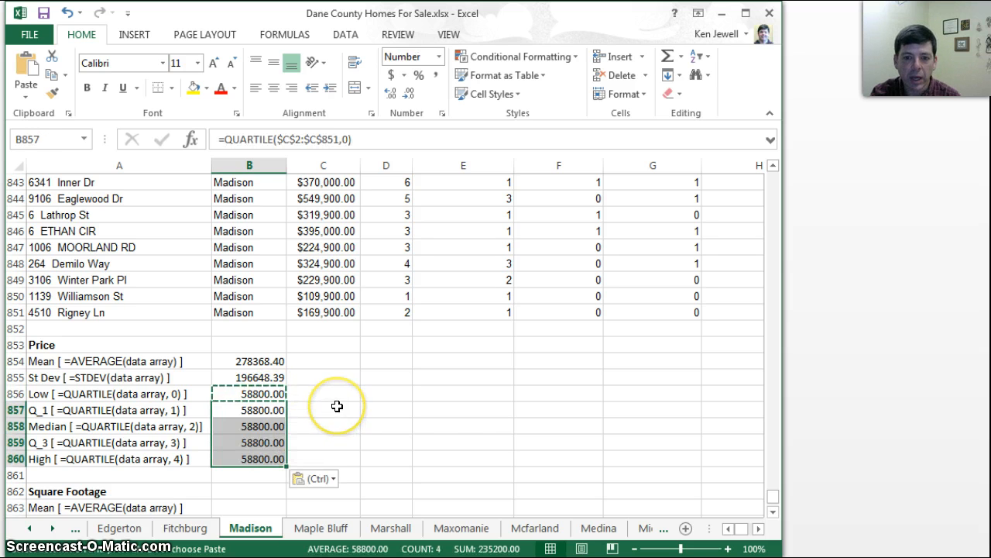
Set the quartile argument of the Price Q_1 formula in B857 to 1
click(266, 410)
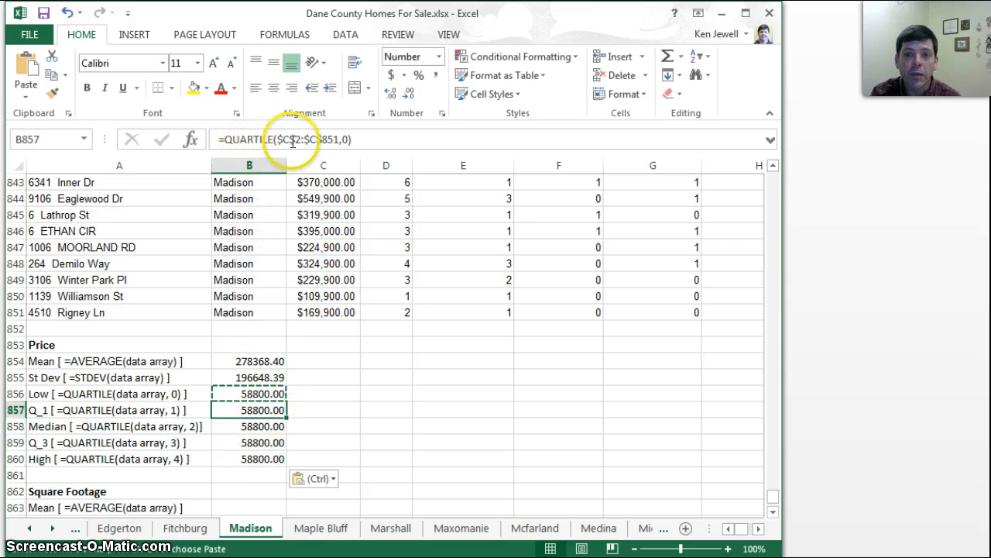
click(343, 138)
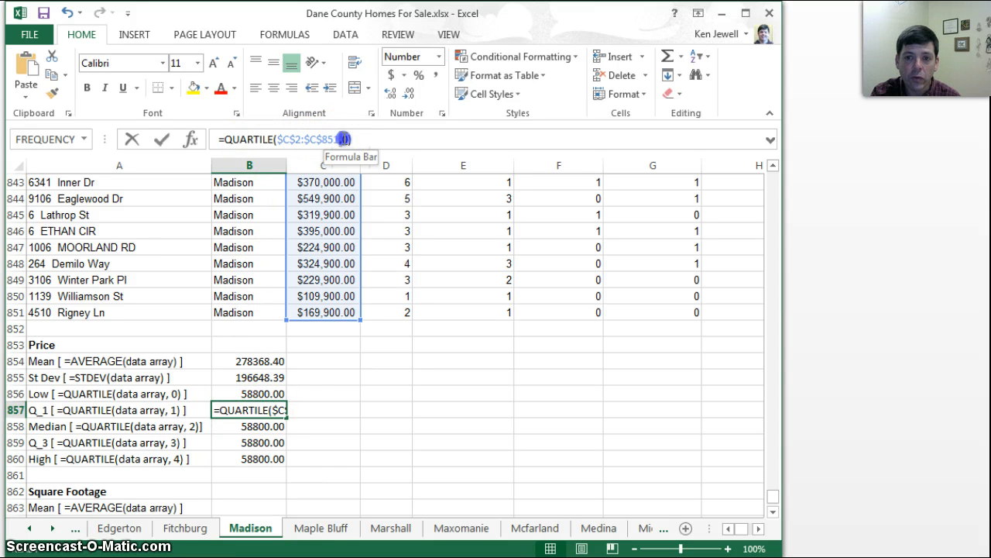
key(BackSpace)
text(1)
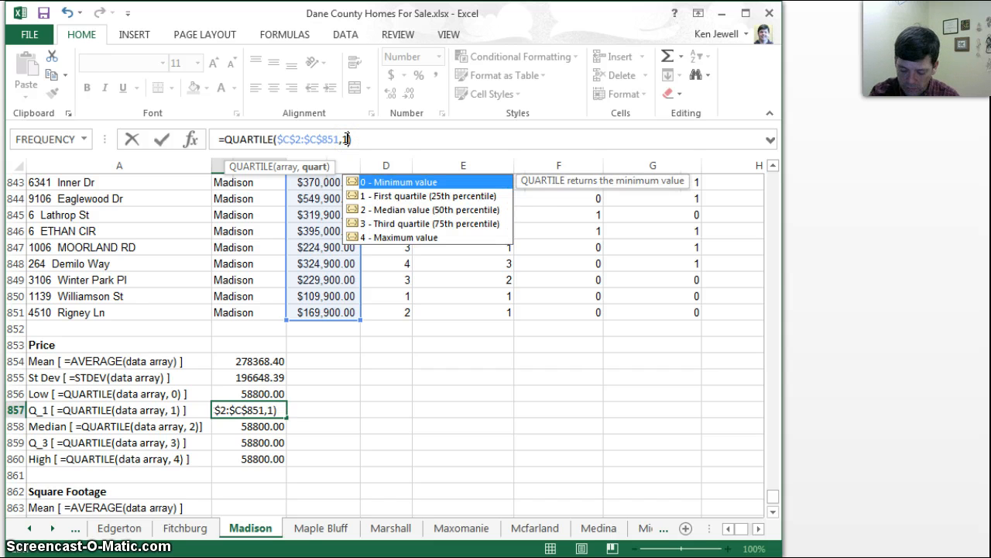
key(Return)
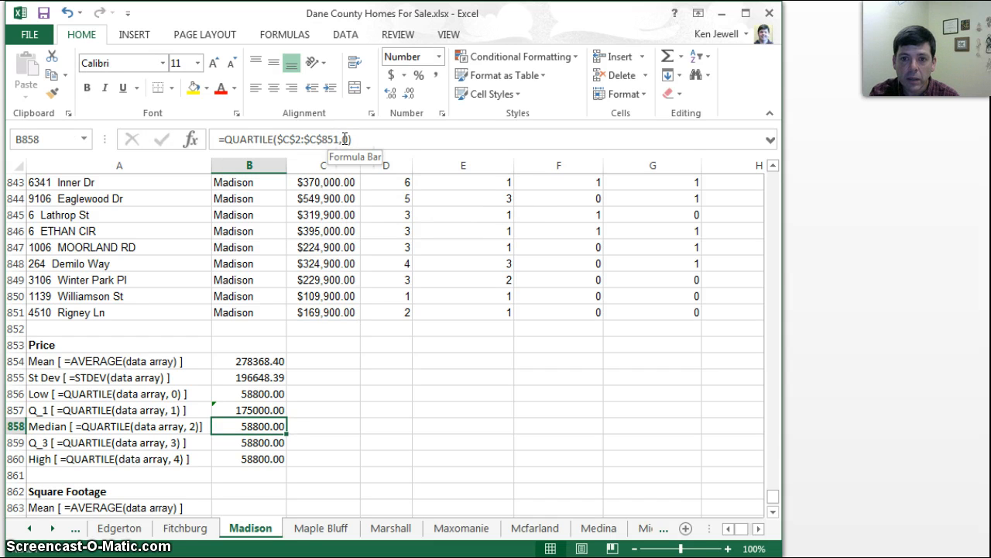
Set the quartile argument of the Price Median formula in B858 to 2
click(345, 139)
key(BackSpace)
text(2)
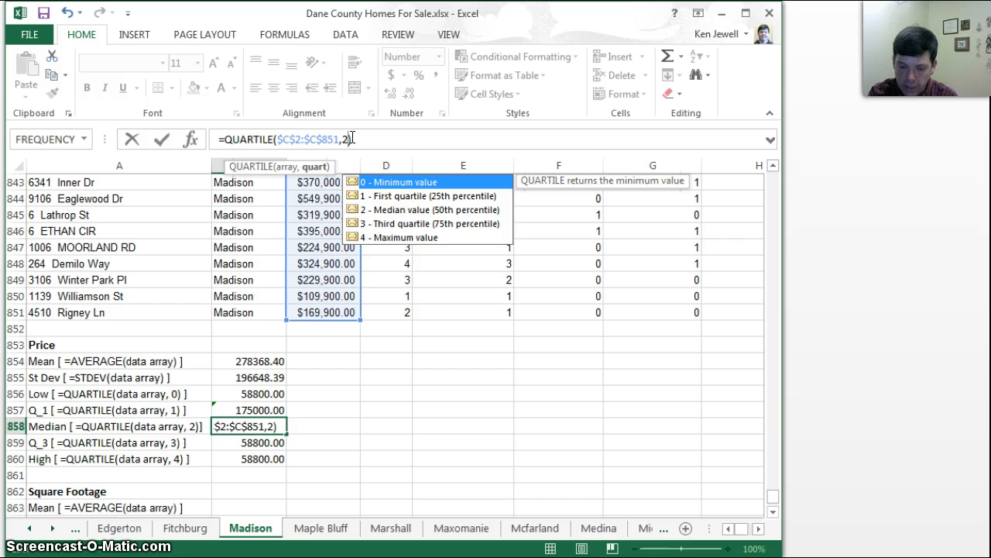
key(Return)
Set the quartile argument to 3 in the Price Q_3 formula in B859 and to 4 in the High formula in B860
double_click(346, 139)
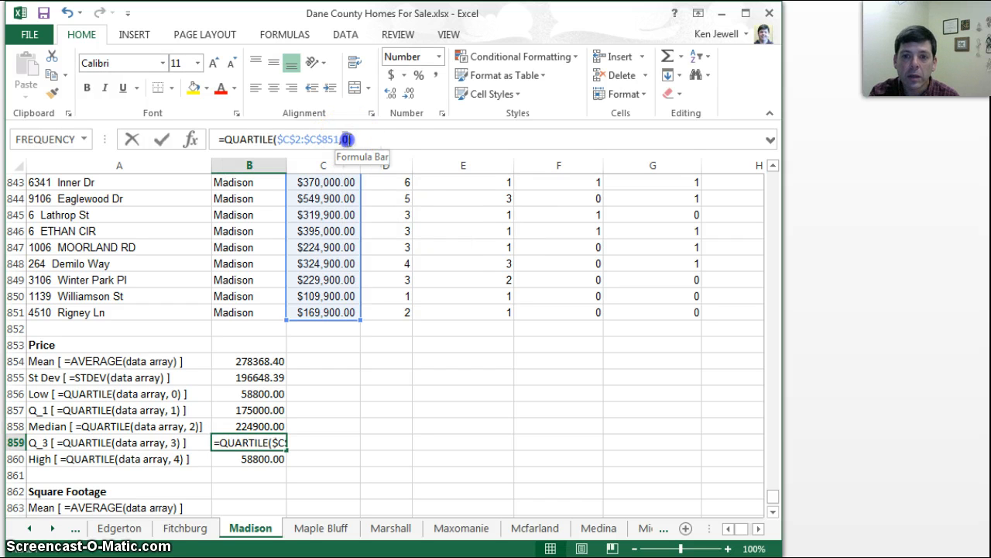
text(3)
key(Return)
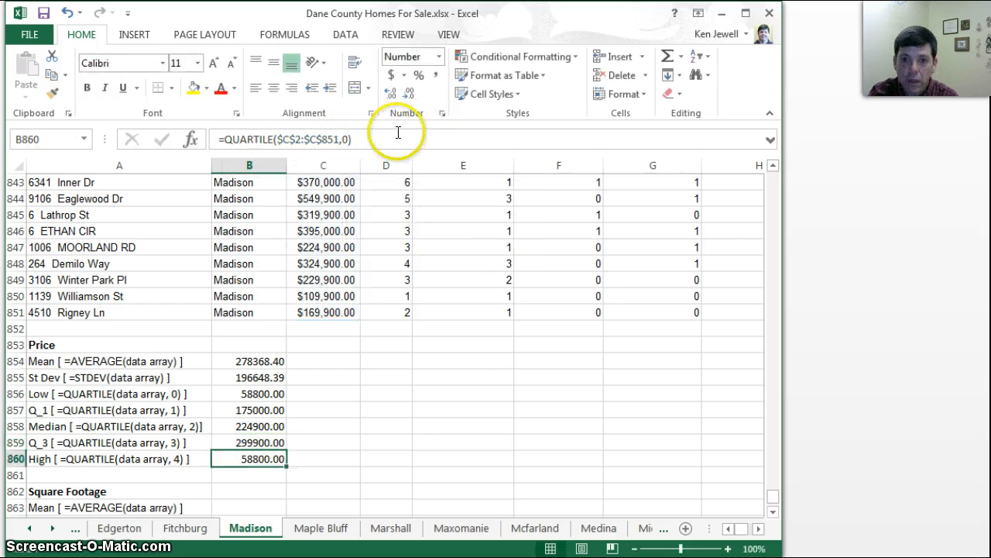
double_click(346, 139)
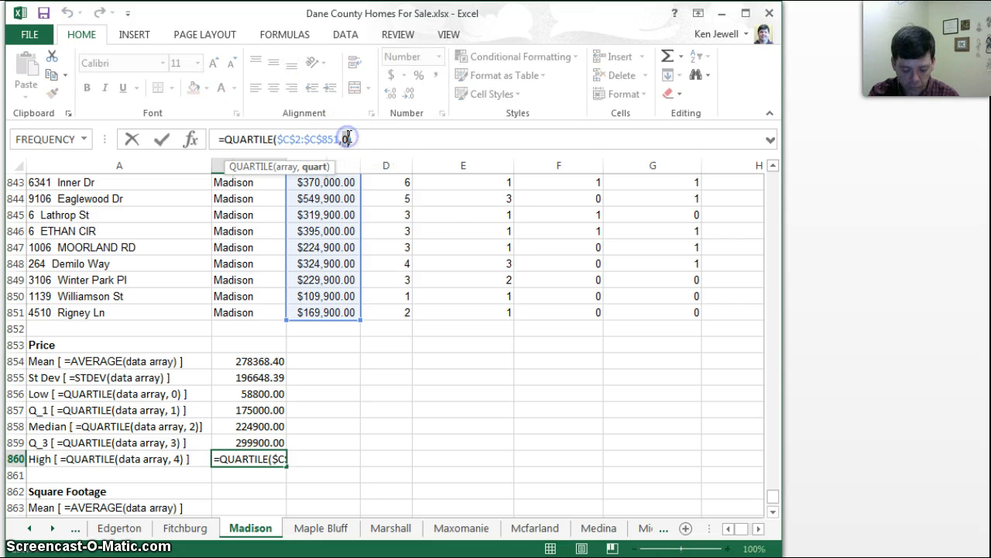
text(4)
key(Return)
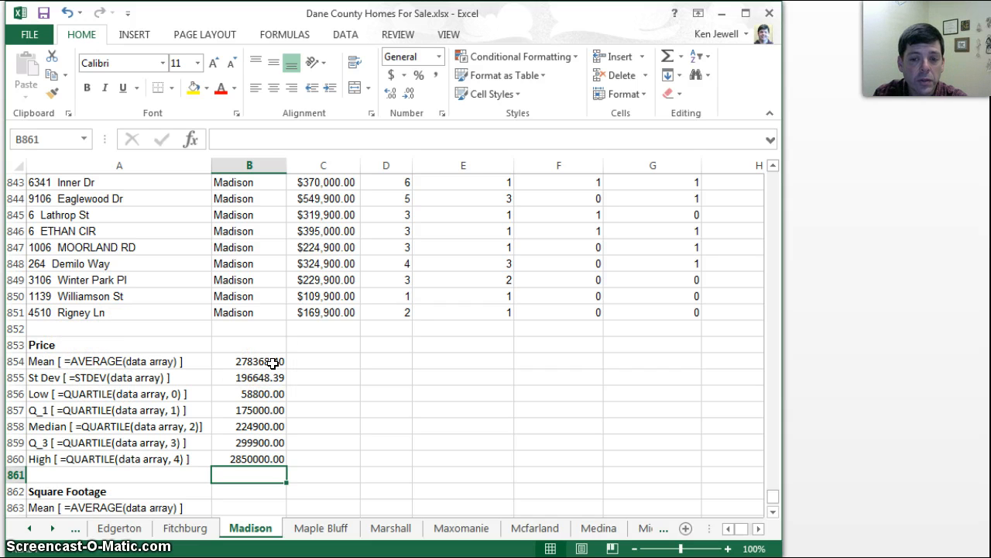
Copy the seven Price formulas in B854:B860 into the Square Footage block starting at B863
drag(271, 362, 266, 459)
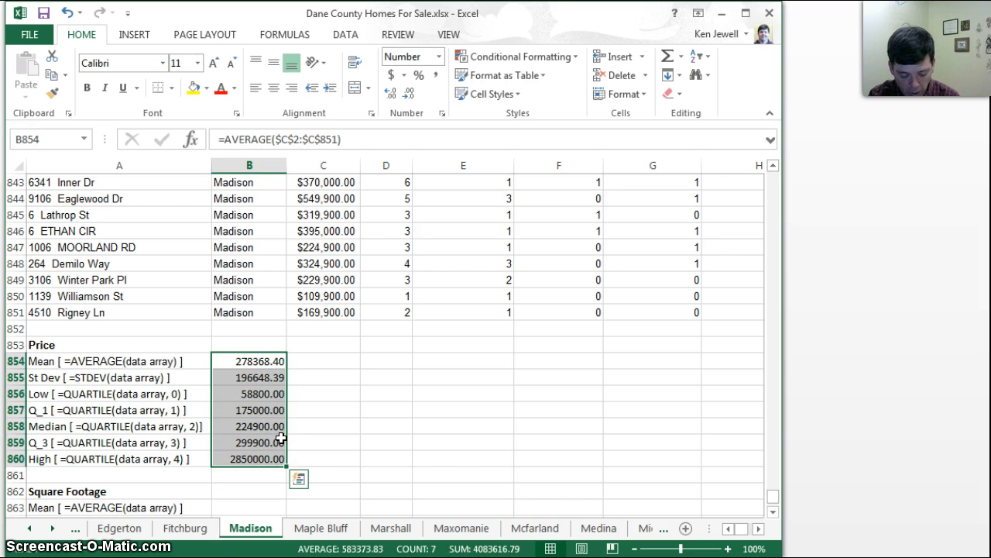
key(ctrl+c)
click(257, 508)
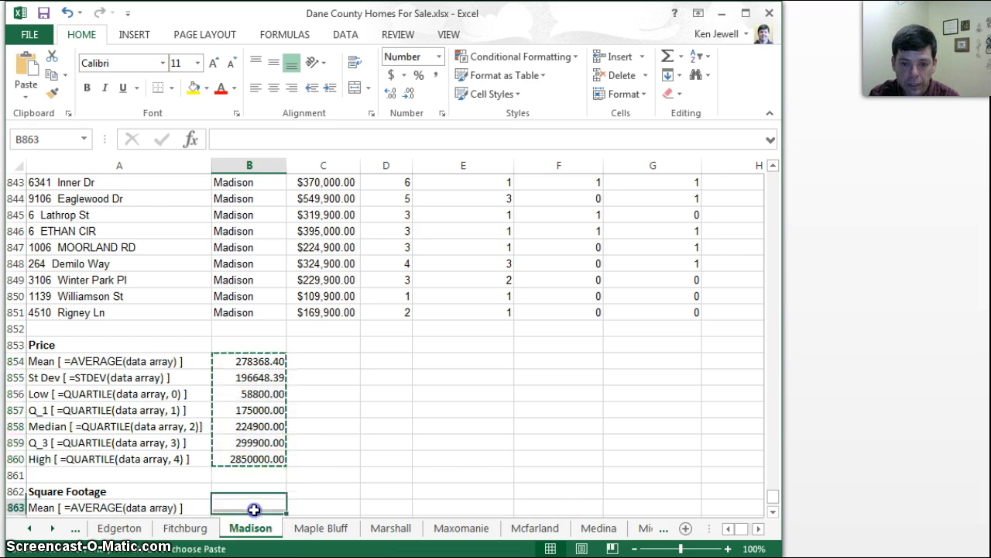
key(ctrl+v)
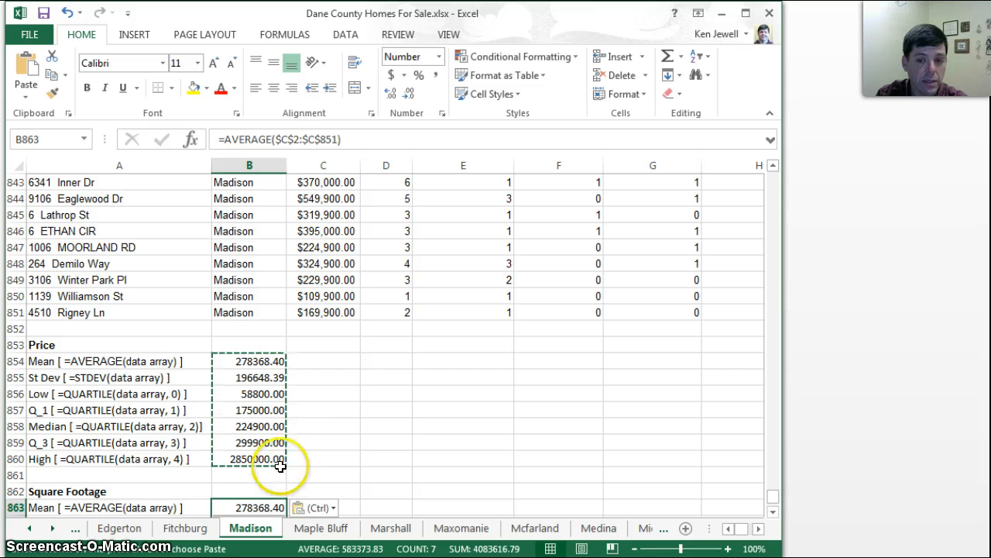
click(256, 505)
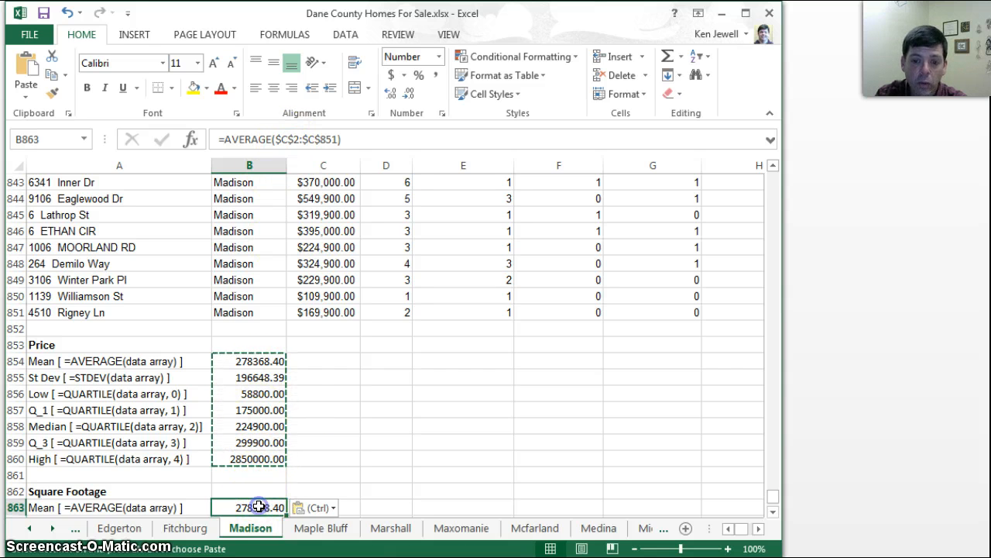
click(301, 140)
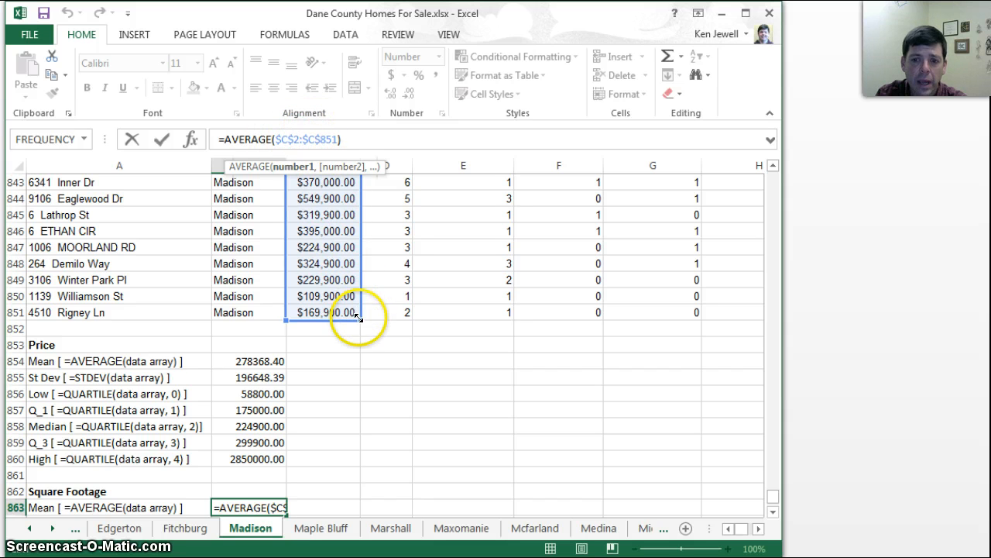
drag(357, 313, 426, 310)
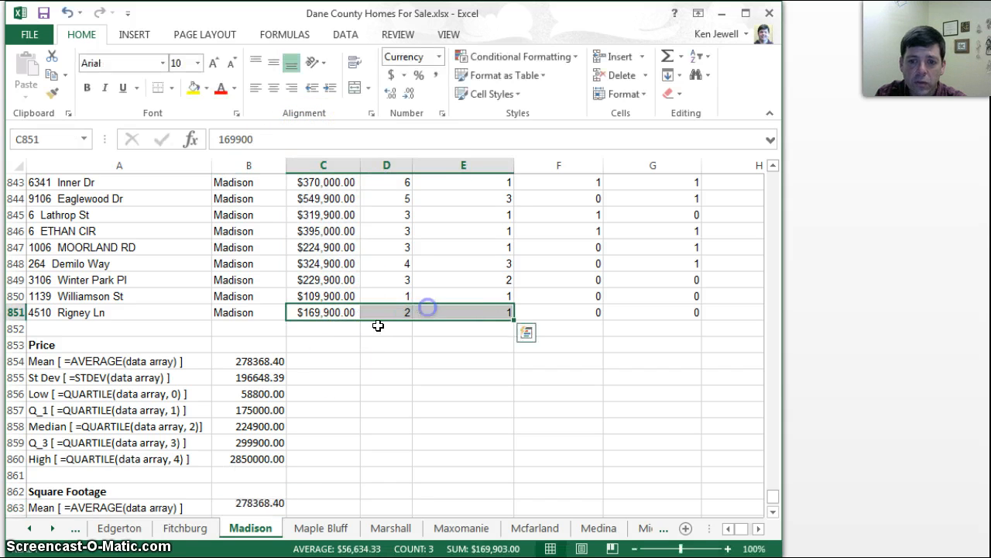
Move the Square Footage mean's range in B863 to the Total Finished SqFt column so it reads =AVERAGE($H$2:$H$851)
click(265, 509)
click(301, 139)
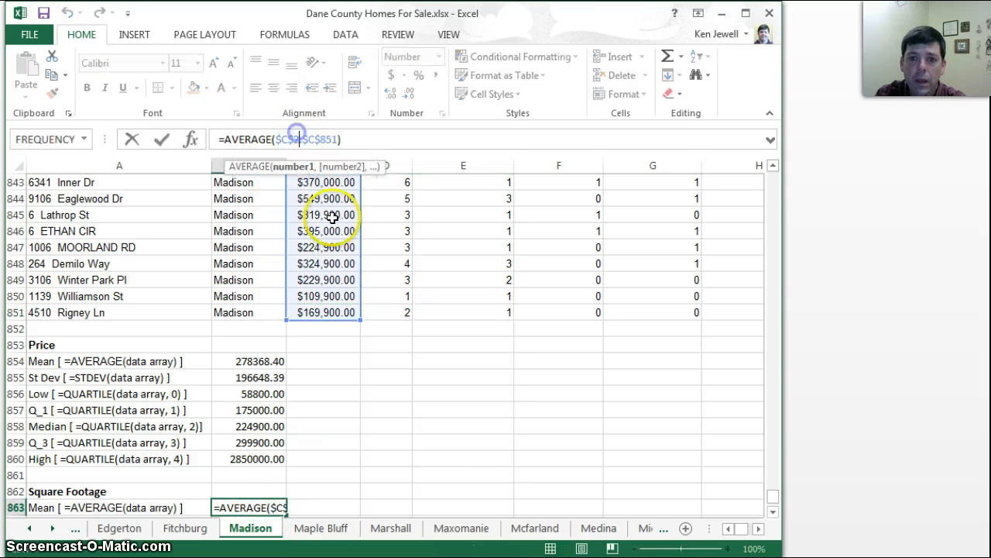
drag(358, 315, 311, 309)
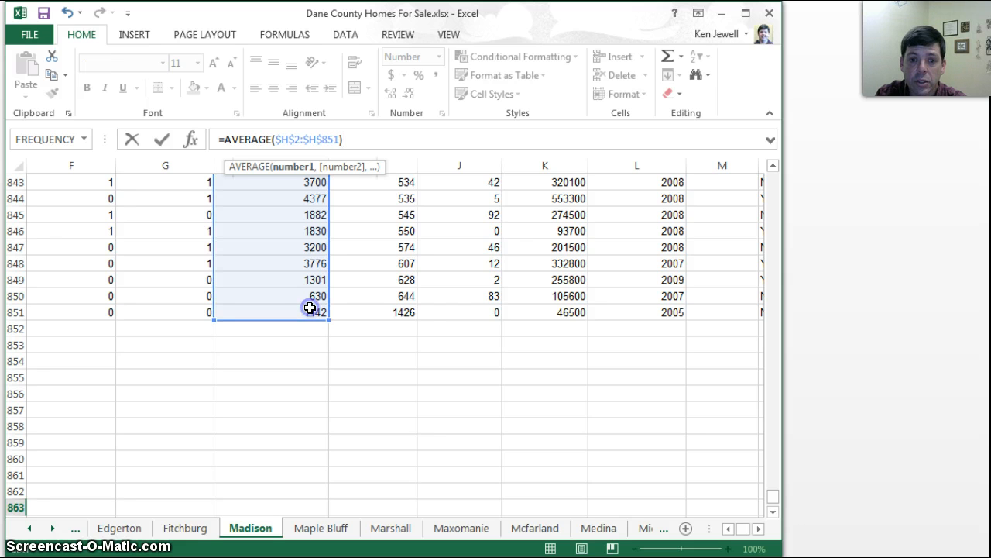
drag(772, 494, 771, 160)
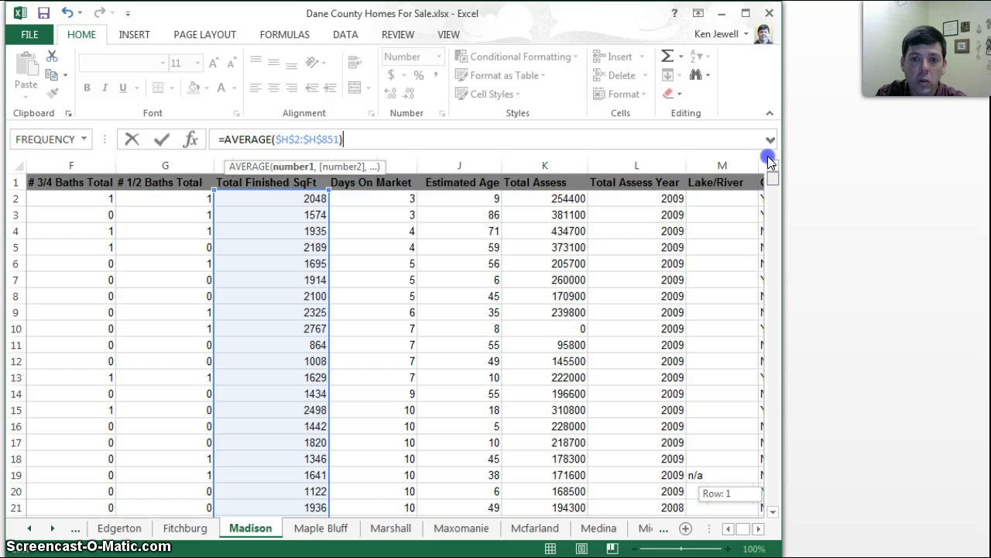
drag(771, 175, 779, 498)
drag(748, 532, 742, 531)
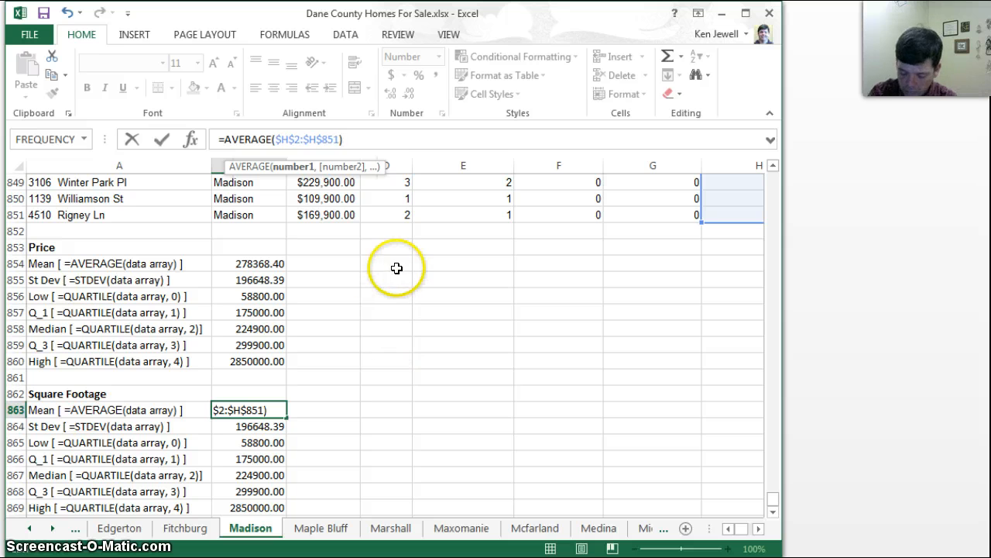
key(Return)
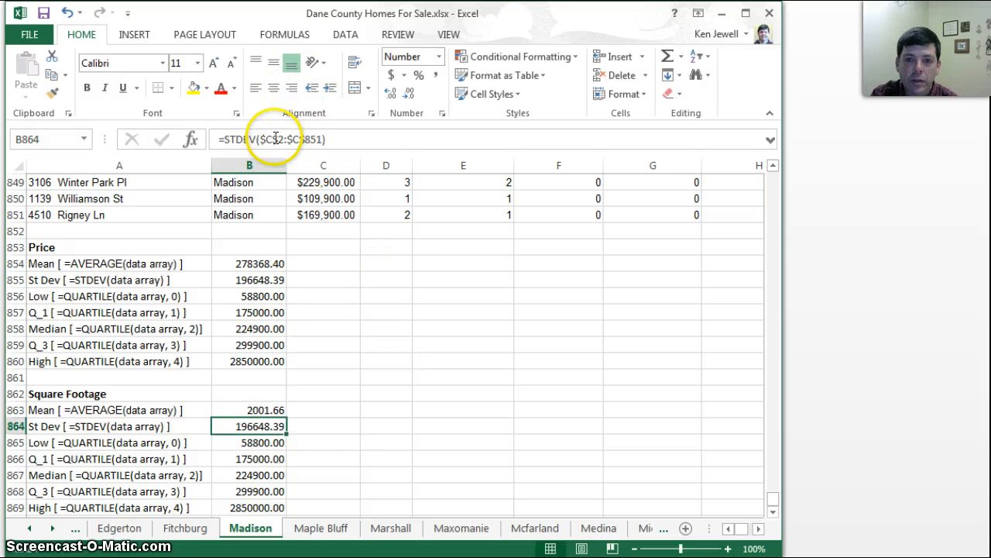
Change both column references in the Square Footage St Dev formula in B864 to H, giving =STDEV($H$2:$H$851)
click(276, 138)
key(BackSpace)
text(H)
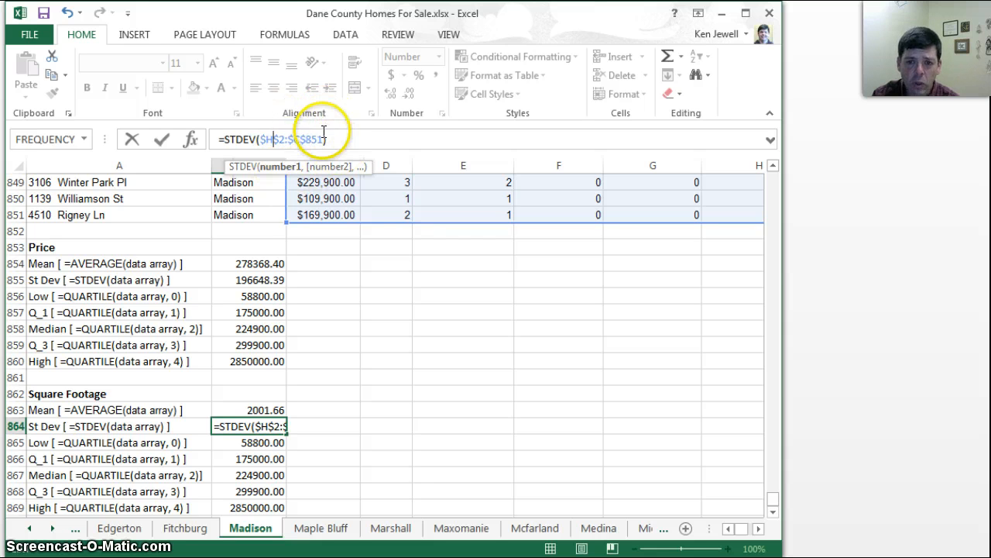
click(301, 139)
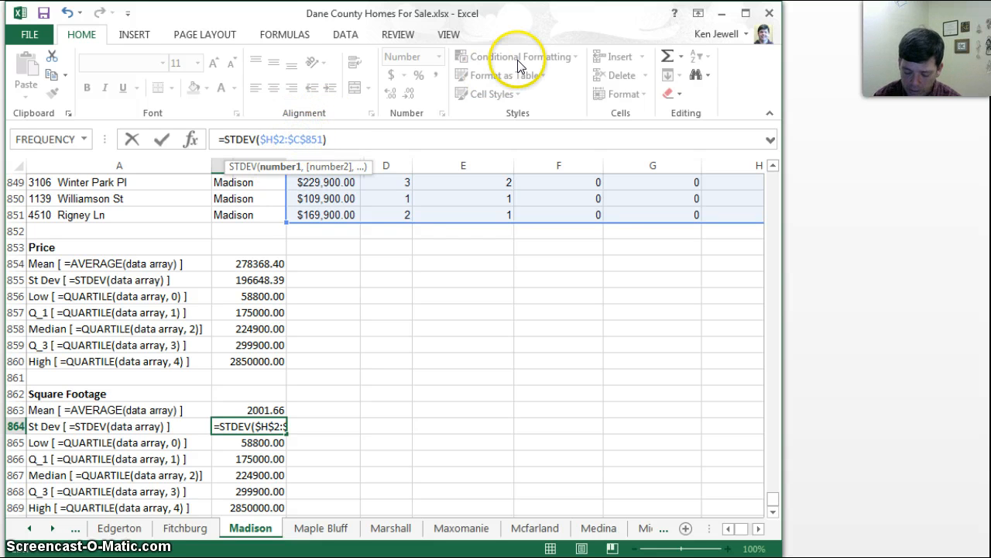
key(BackSpace)
text(H)
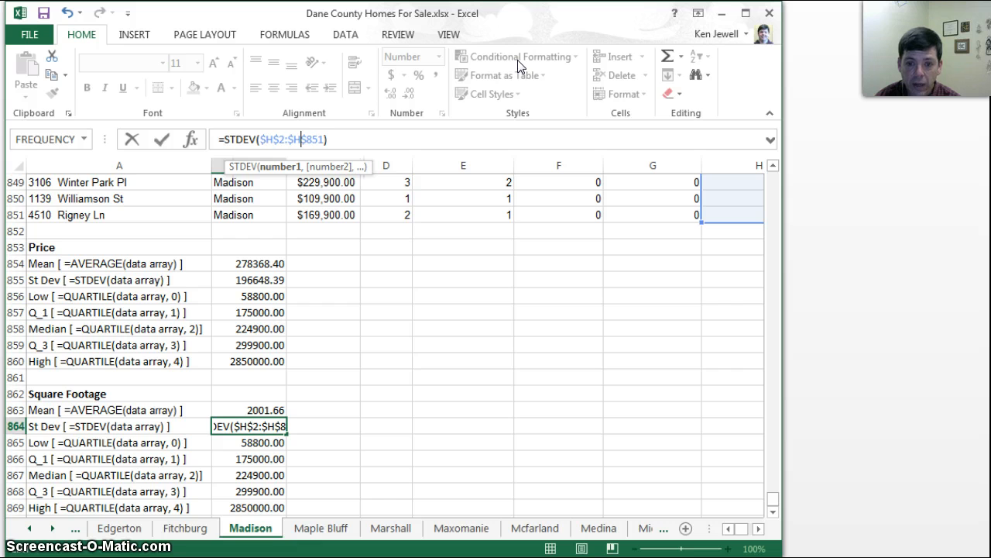
key(Return)
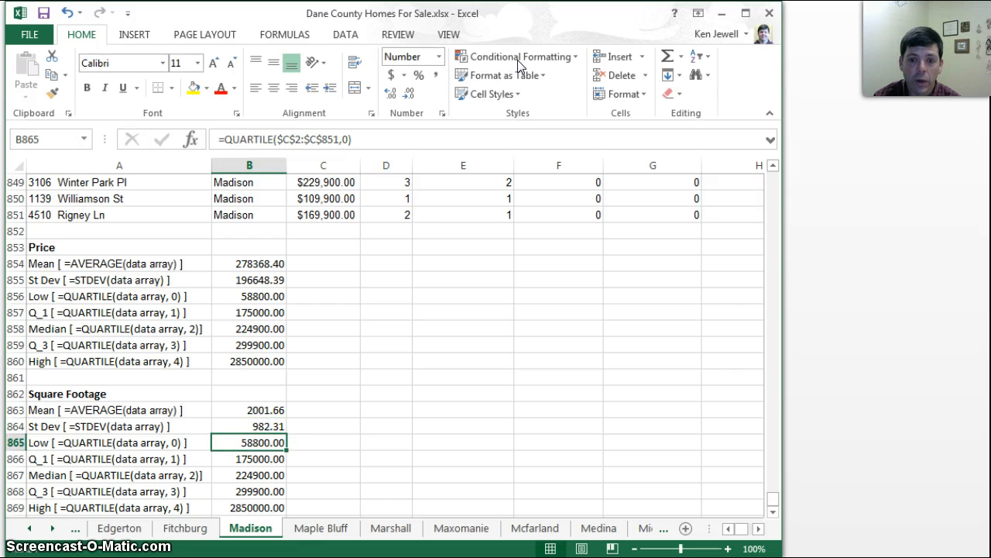
Move the Square Footage Q_1 formula's range in B866 to the finished square footage column, giving =QUARTILE($H$2:$H$851,1)
click(759, 534)
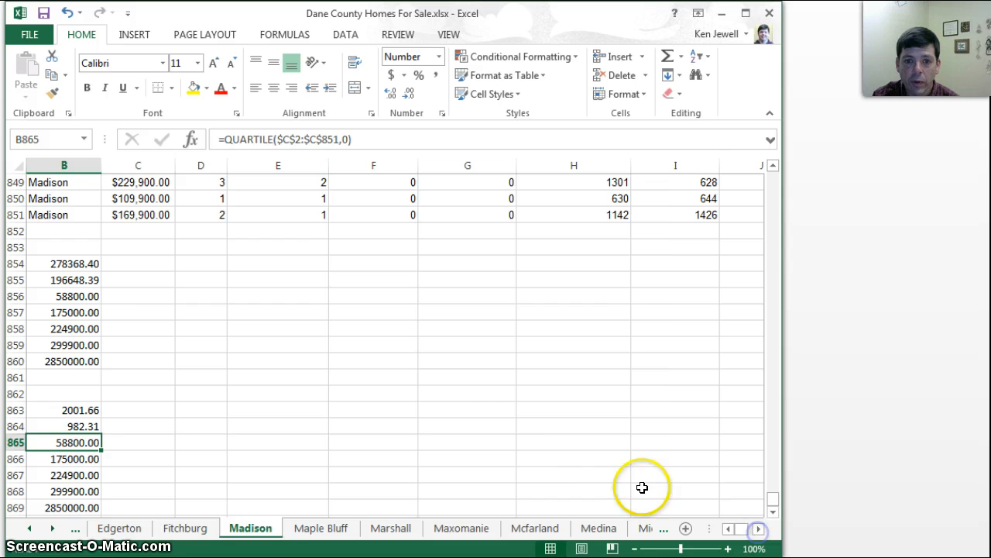
click(70, 463)
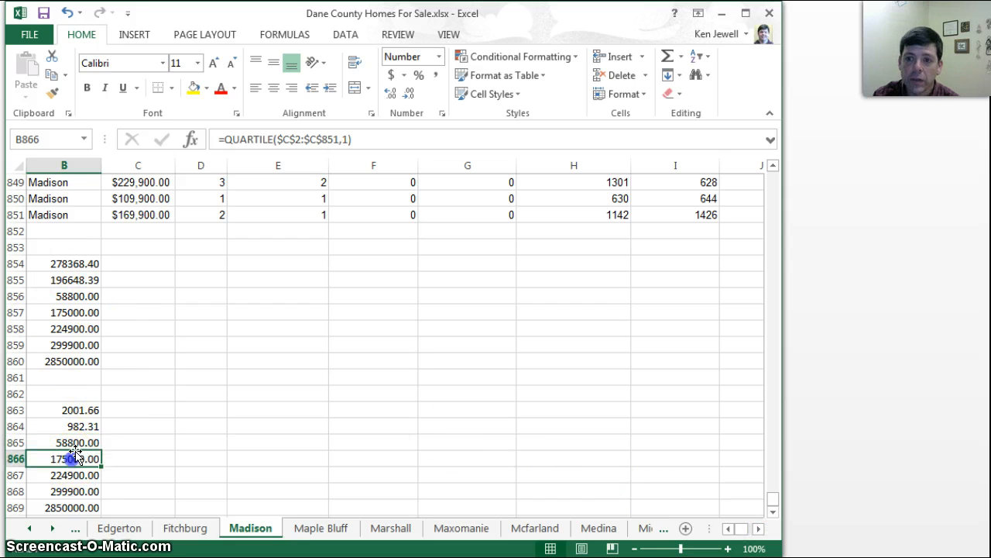
click(310, 140)
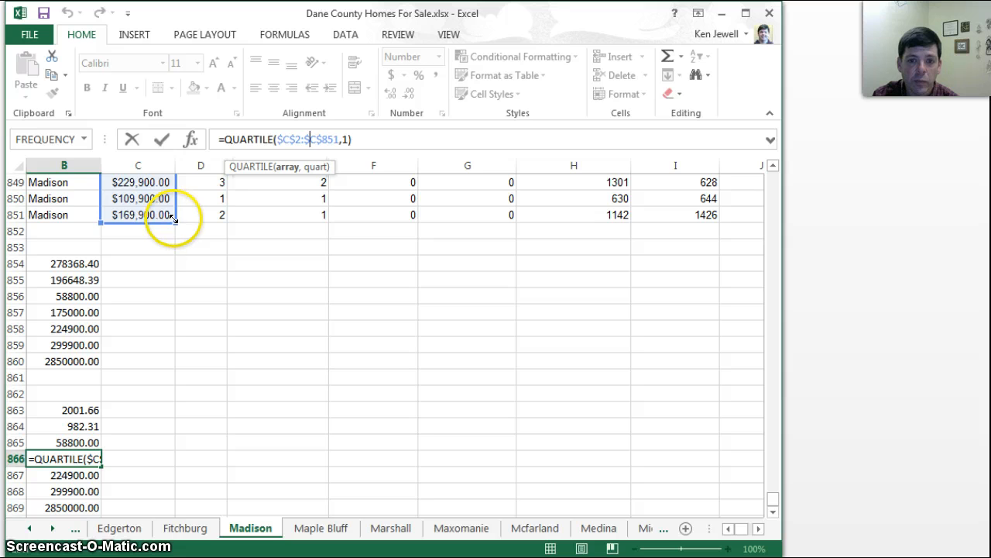
drag(172, 219, 603, 219)
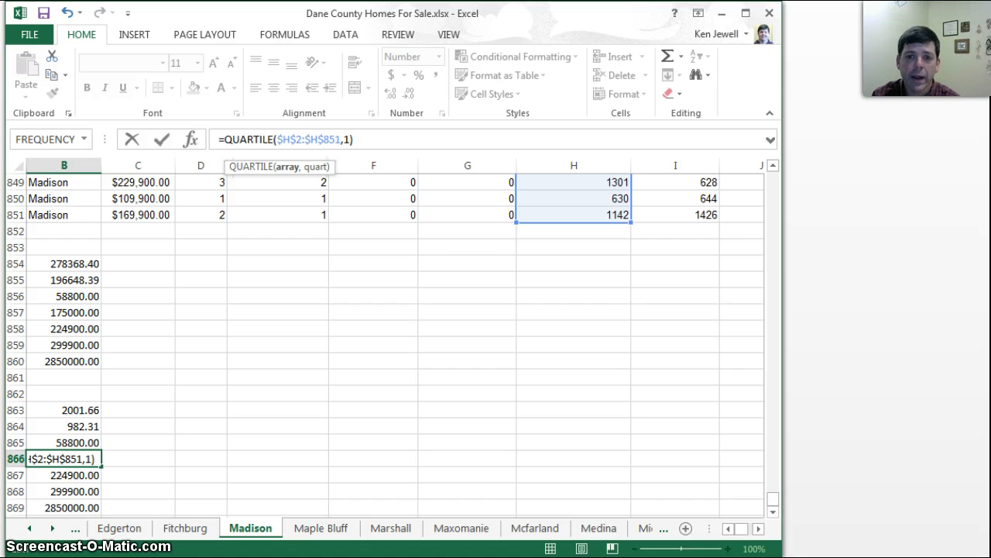
key(Return)
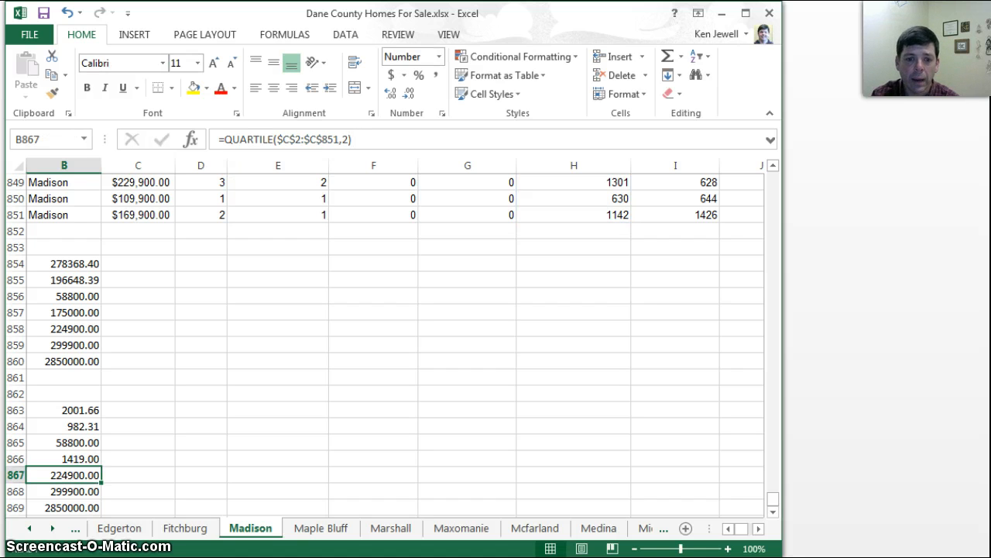
Move the ranges of the Square Footage Median and Q_3 formulas in B867 and B868 from column C to $H$2:$H$851
click(317, 140)
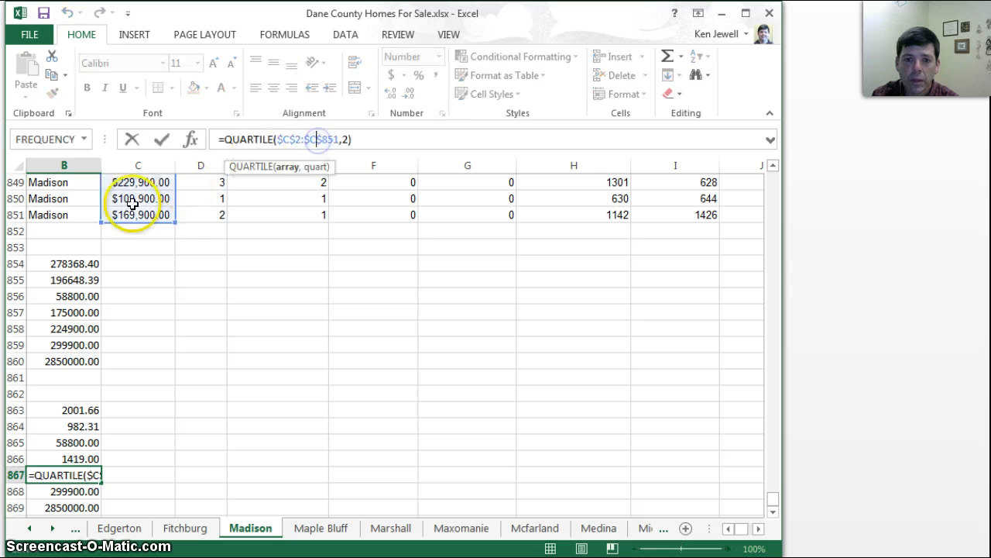
drag(173, 220, 564, 220)
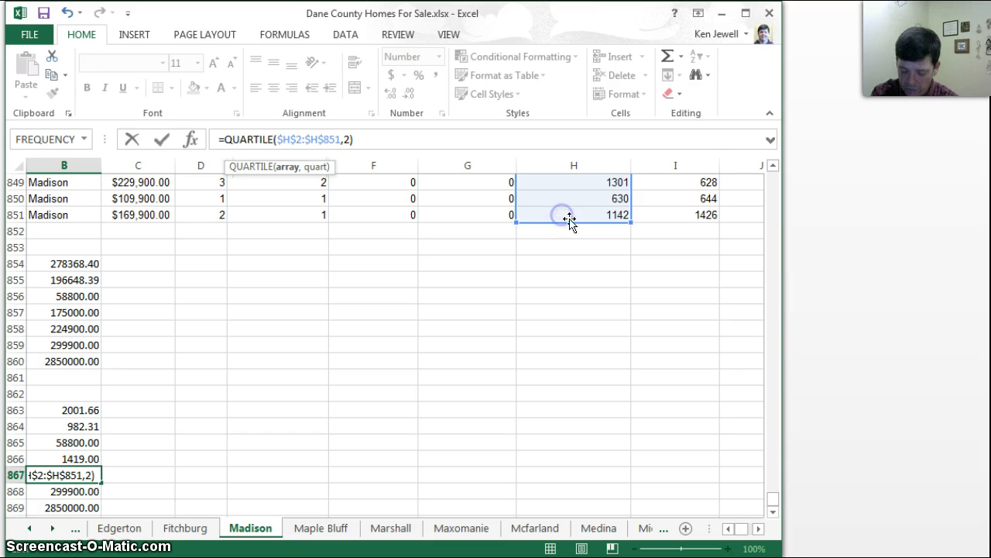
key(Return)
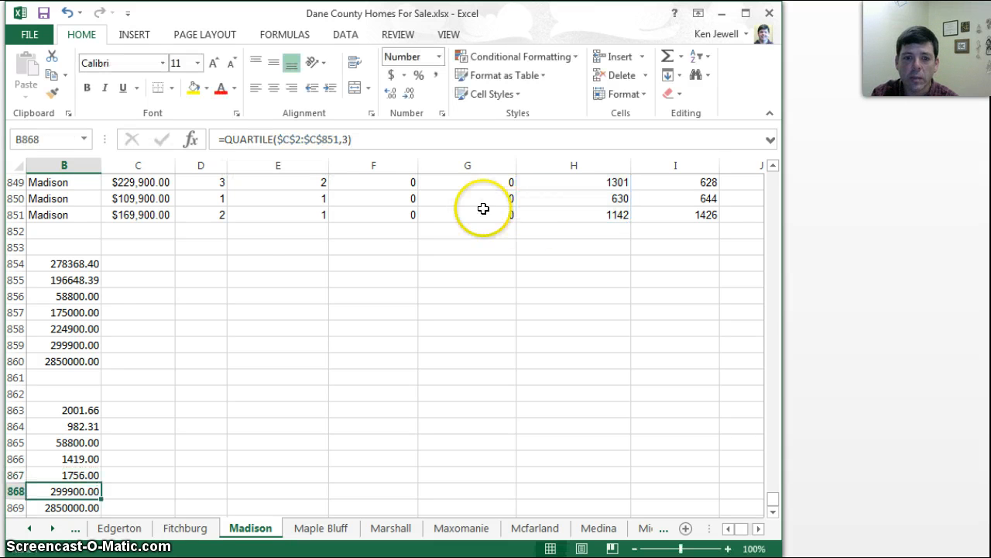
click(297, 139)
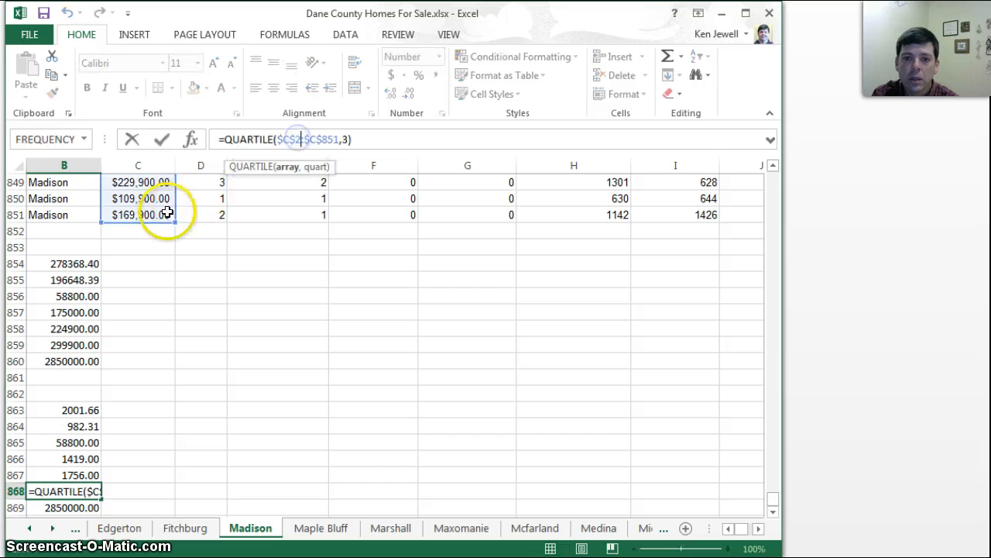
drag(162, 217, 604, 217)
key(Return)
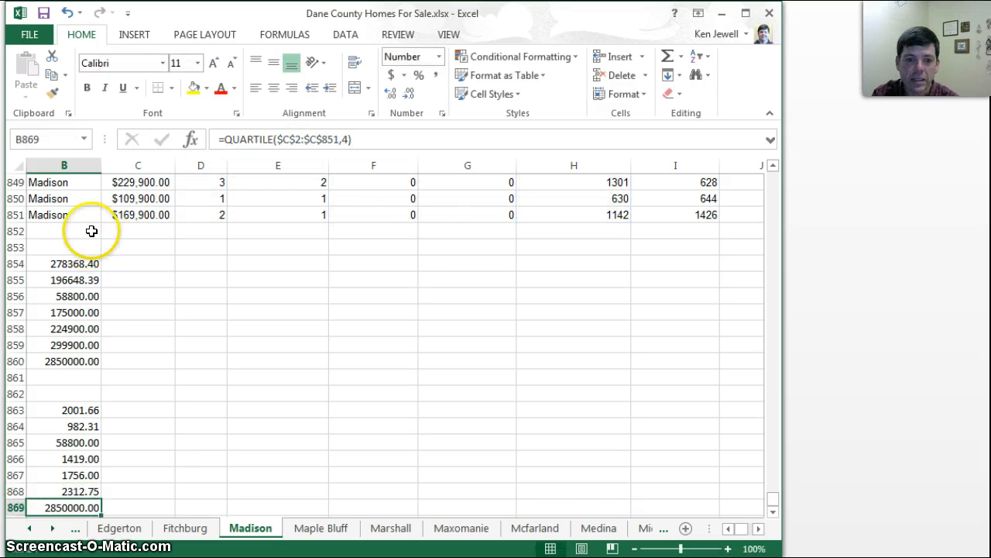
Move the Square Footage High formula's range in B869 from column C to column H, keeping quartile argument 4
click(301, 138)
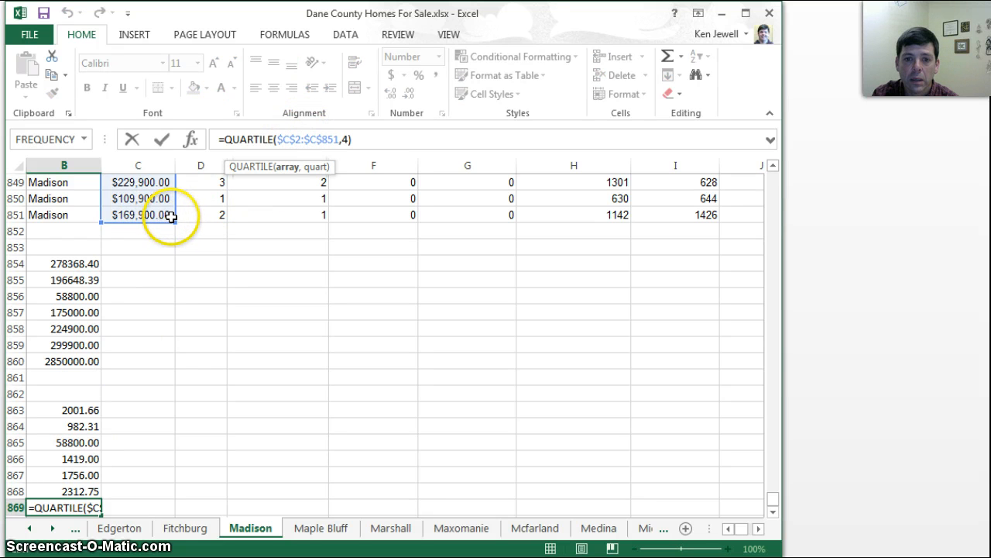
drag(180, 222, 573, 214)
key(Return)
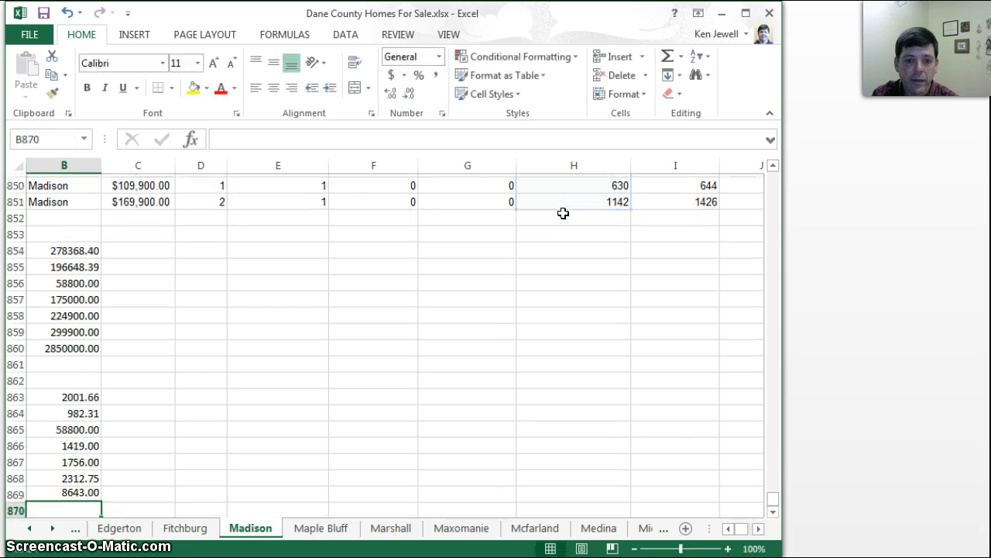
click(730, 529)
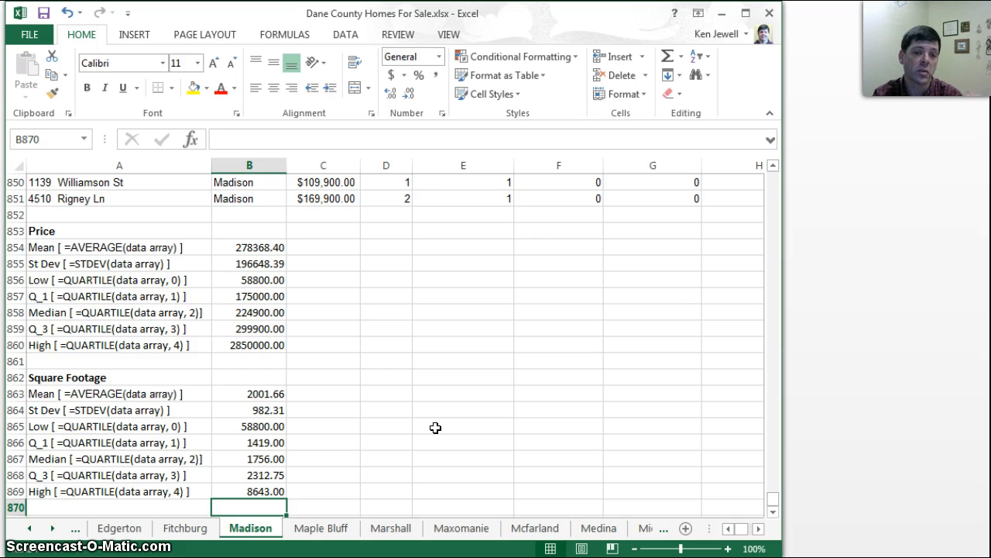
click(414, 423)
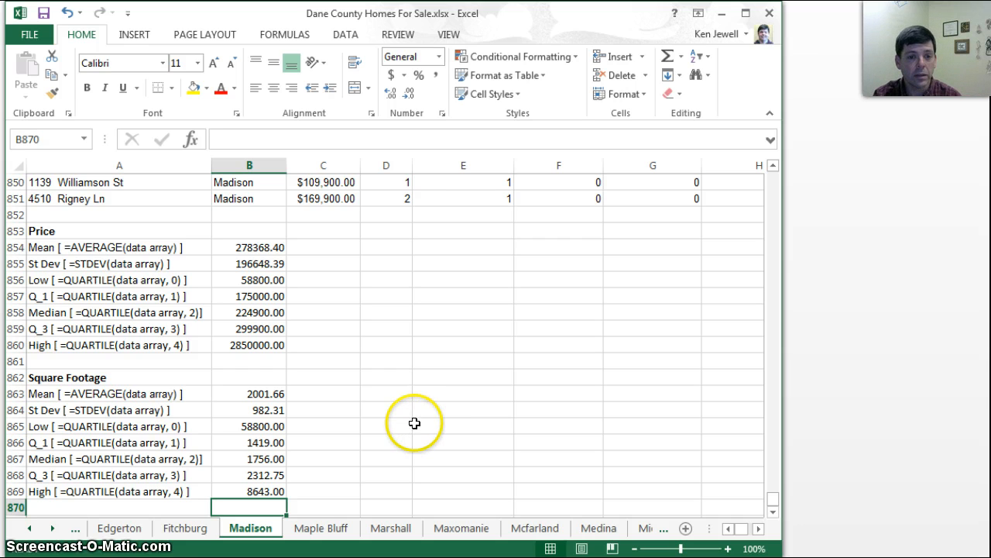